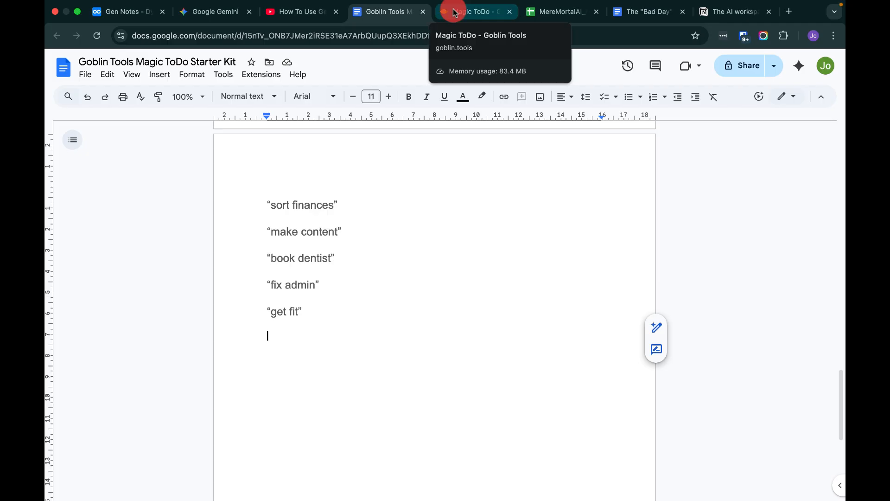
Switch to the Magic ToDo tab and open the Help panel to read how the tool works.
click(454, 13)
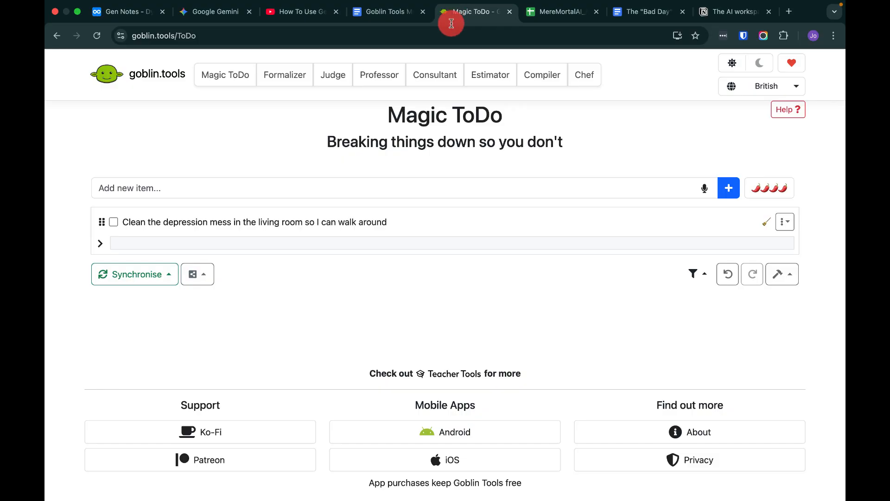
click(423, 191)
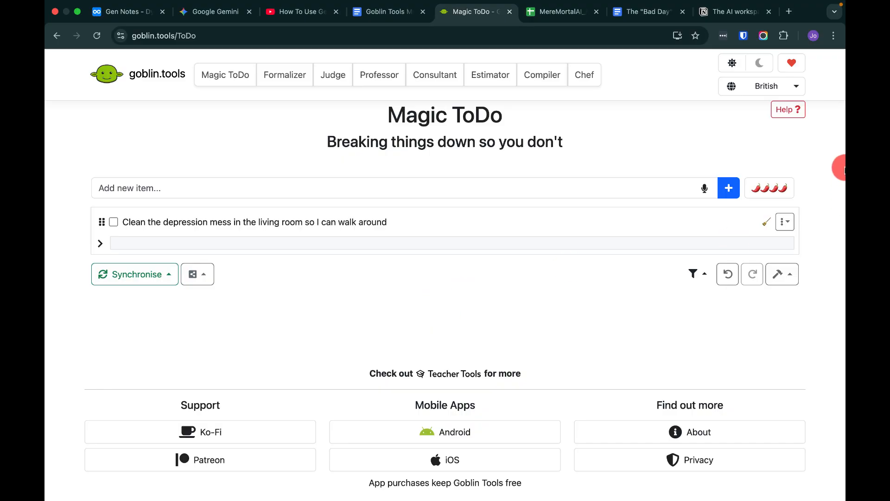
click(788, 112)
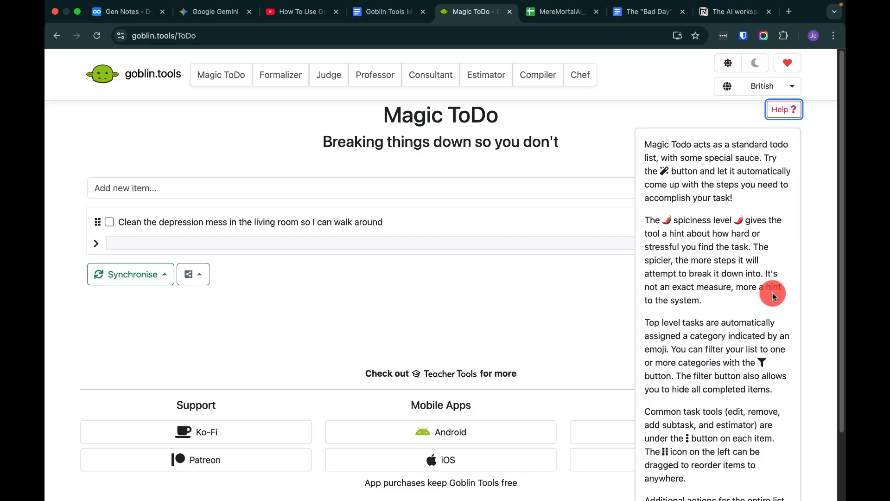
click(555, 232)
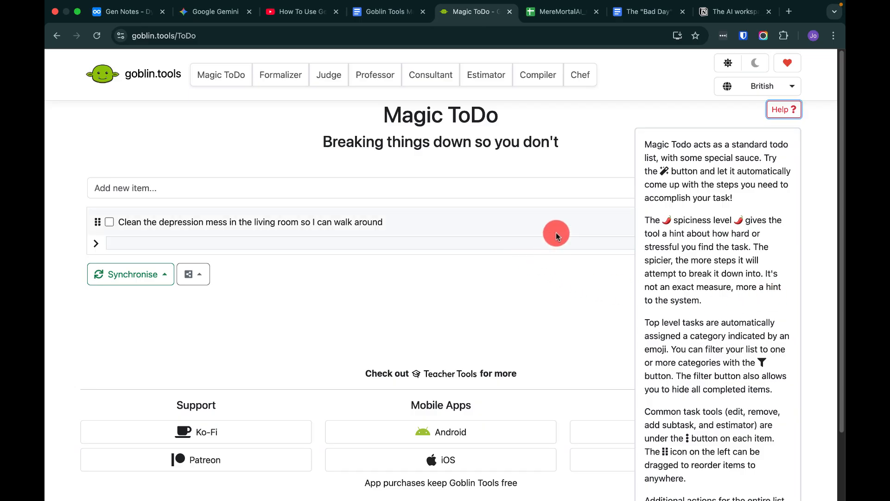
Open the spiciness level control and adjust its slider near the maximum, then close the popup.
click(770, 193)
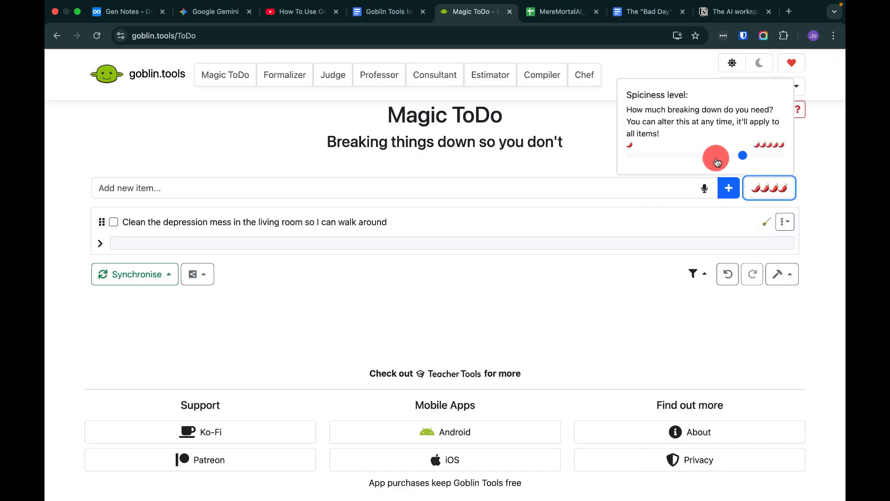
drag(761, 159, 727, 148)
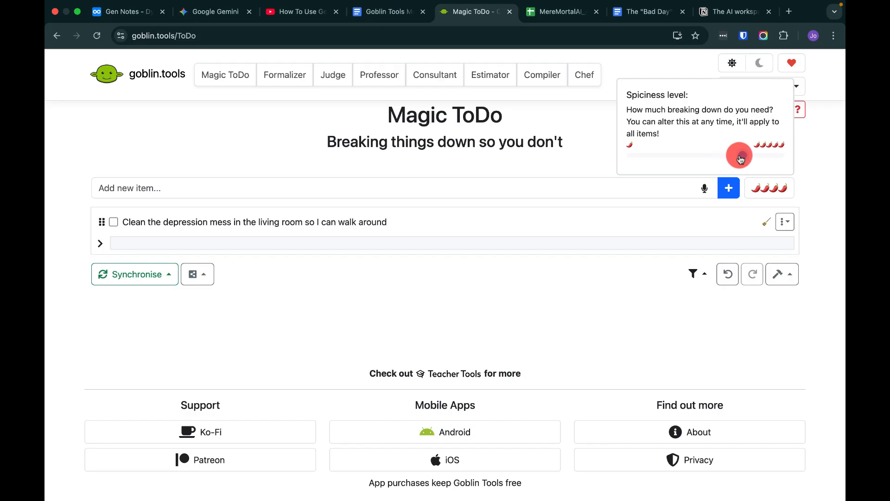
click(449, 163)
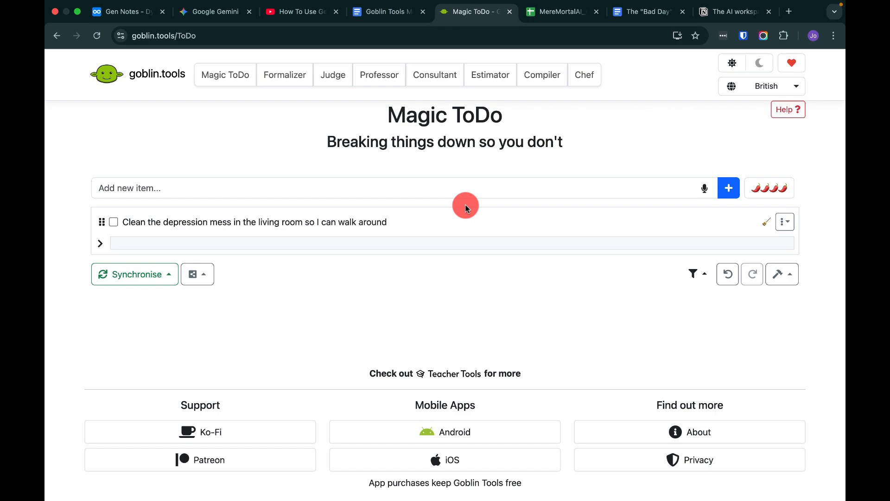
Switch to the Goblin Tools Magic ToDo Starter Kit document and browse its constraint lines and task categories.
click(378, 9)
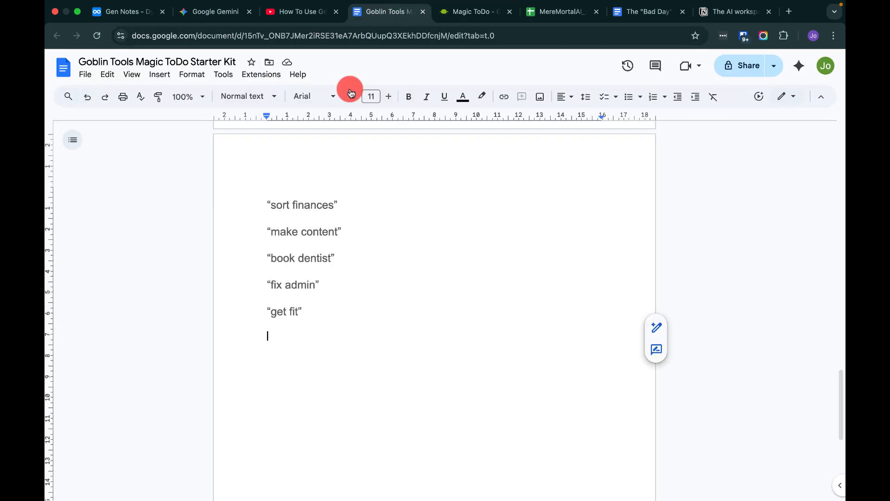
scroll(392, 230, up, 20)
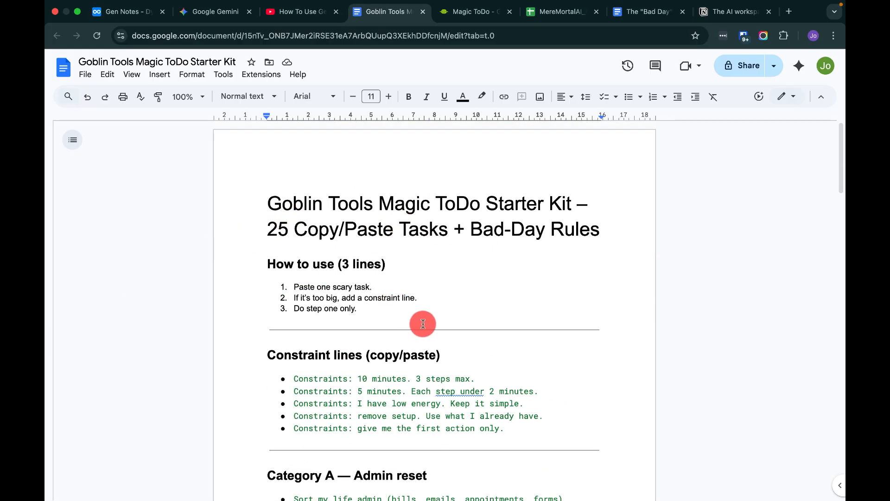
scroll(424, 323, down, 4)
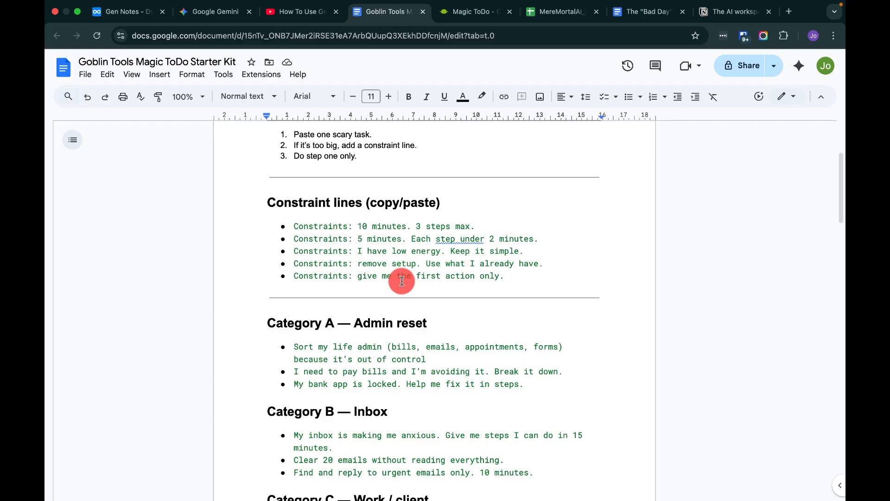
scroll(452, 364, down, 1)
scroll(451, 367, down, 3)
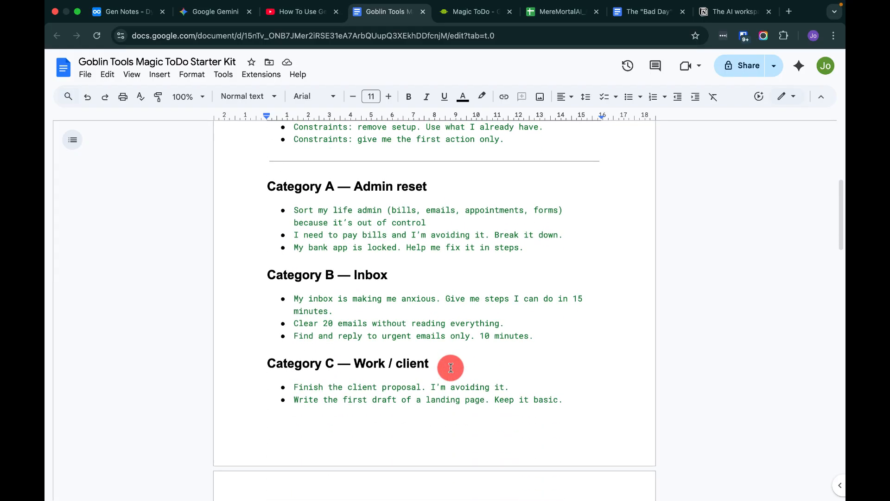
scroll(451, 368, down, 1)
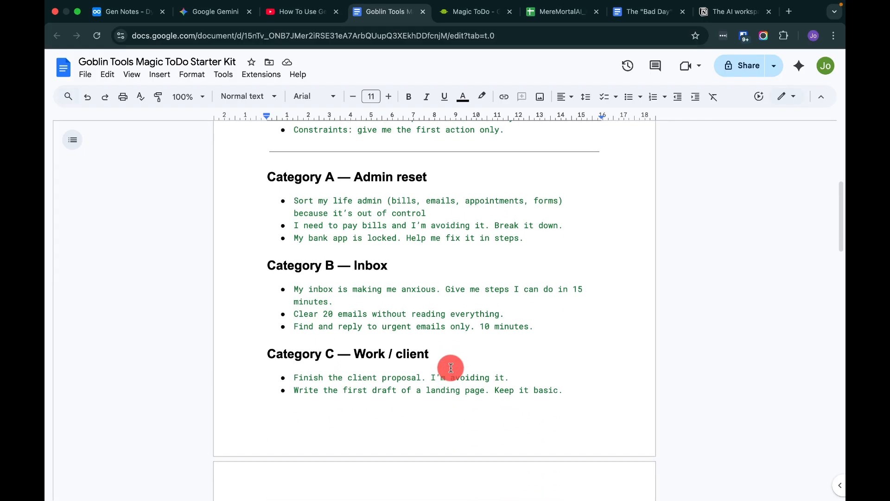
scroll(450, 367, down, 3)
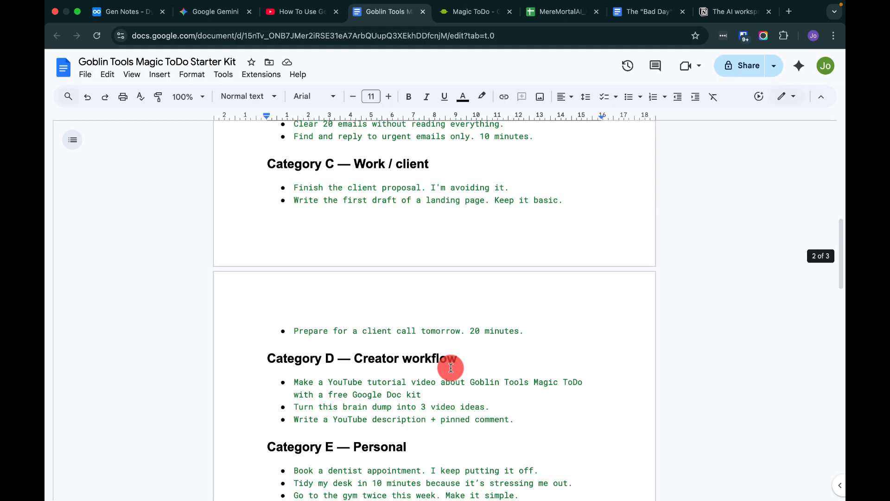
scroll(451, 368, down, 8)
scroll(451, 368, up, 11)
scroll(451, 368, up, 8)
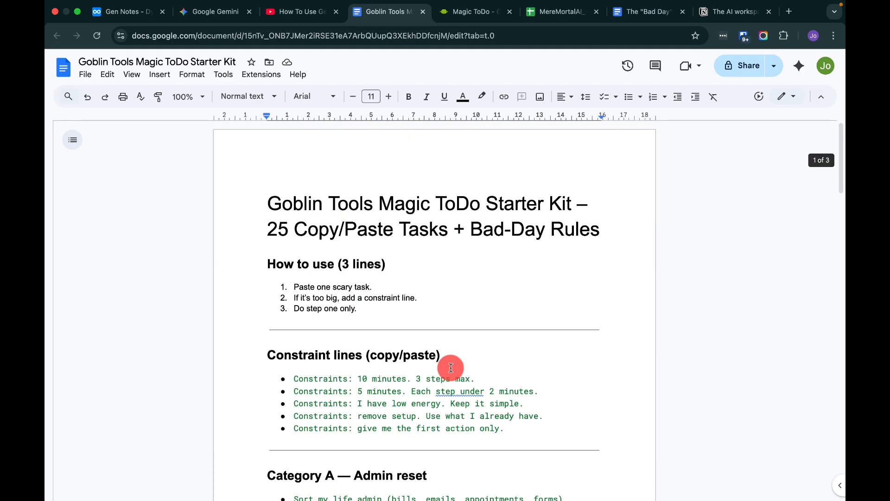
scroll(451, 368, down, 2)
scroll(451, 368, down, 2)
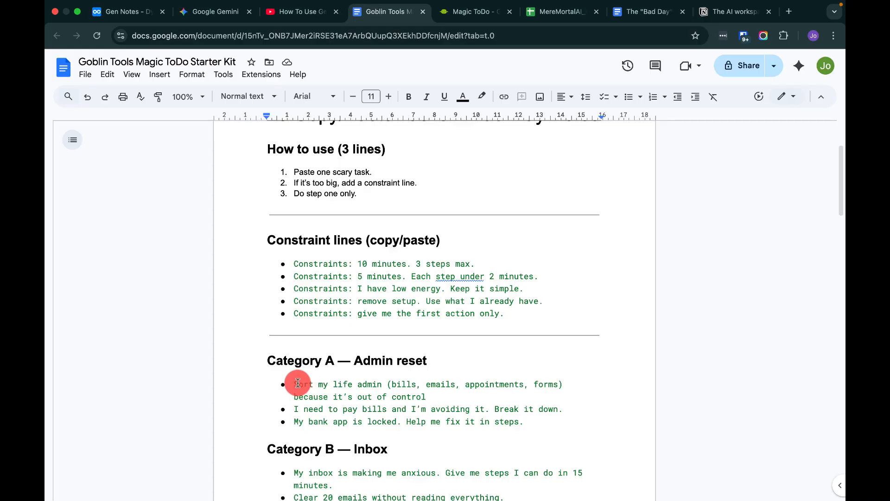
Copy the first Admin reset task, 'Sort my life admin (bills, emails, appointments, forms) because it's out of control'.
drag(295, 383, 431, 394)
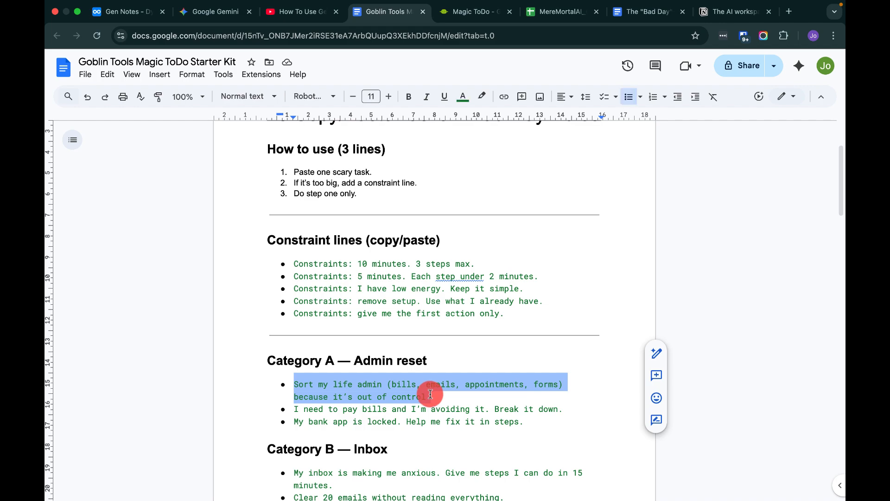
right_click(393, 398)
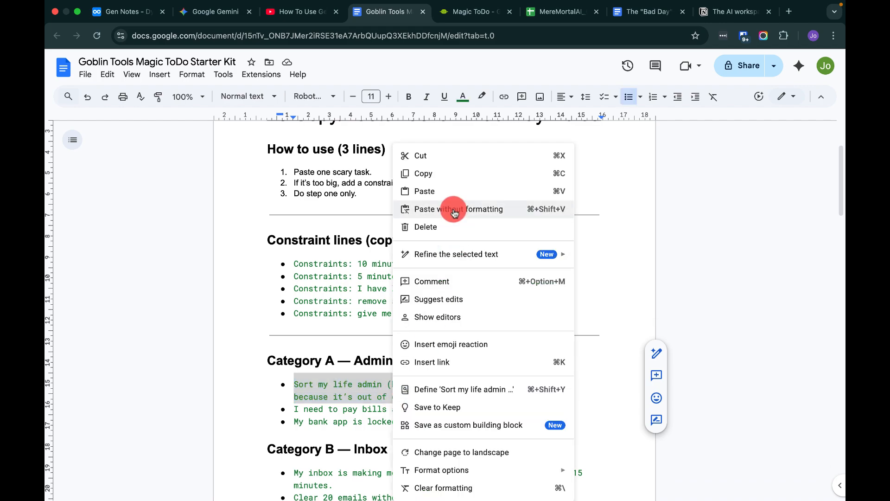
click(440, 172)
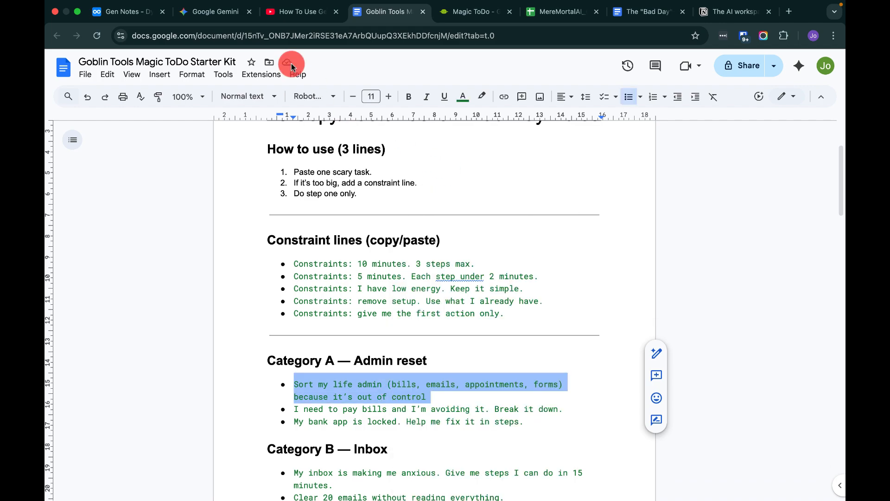
Return to Magic ToDo and expand the living room cleaning task to review its subtasks.
click(469, 12)
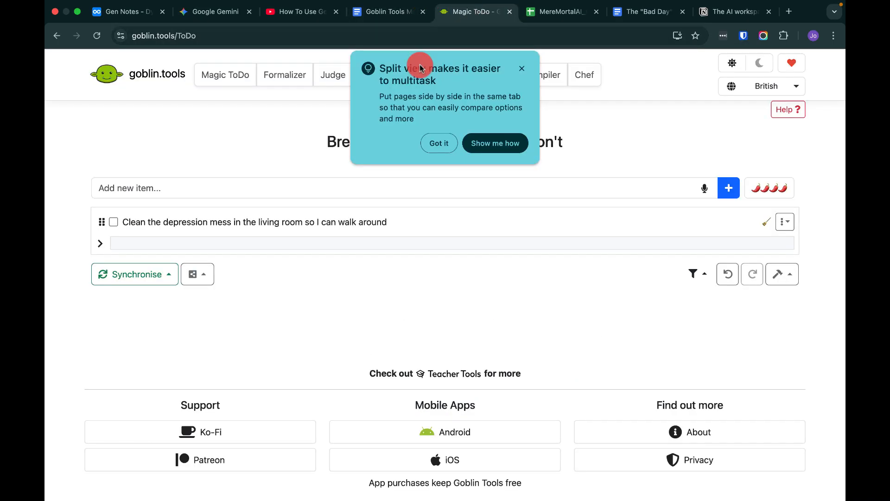
click(268, 186)
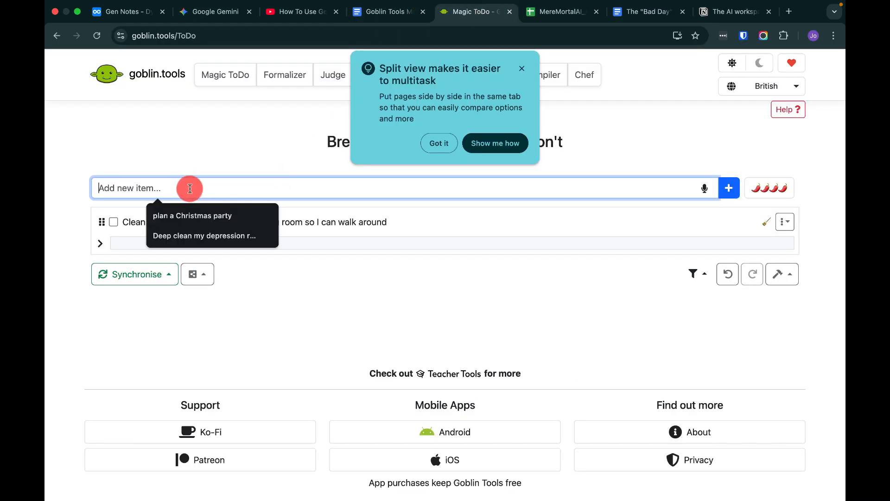
click(416, 222)
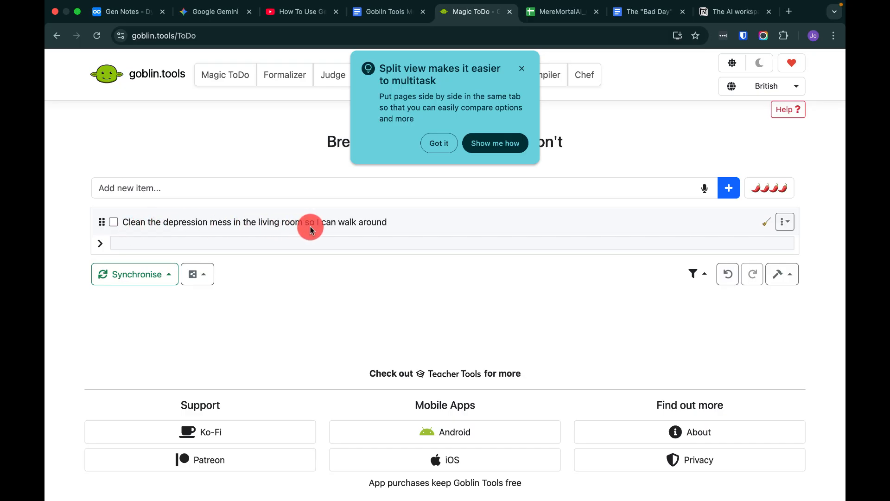
click(101, 245)
scroll(237, 380, down, 5)
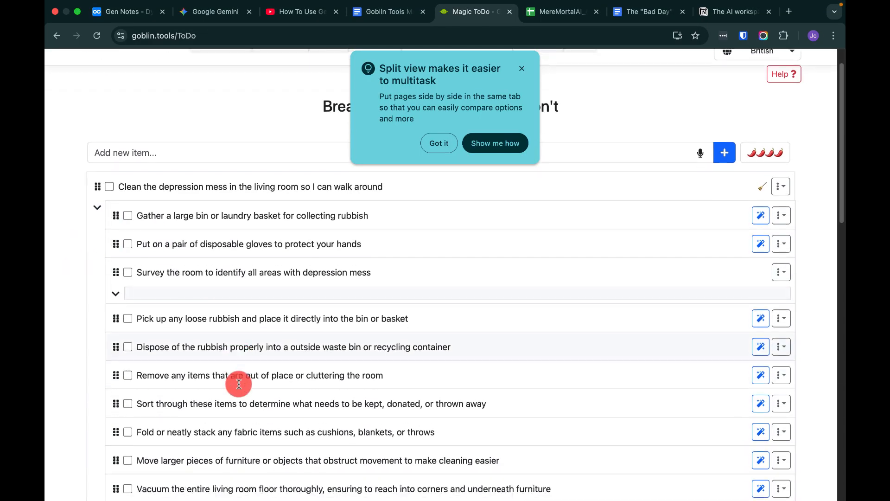
scroll(239, 384, down, 10)
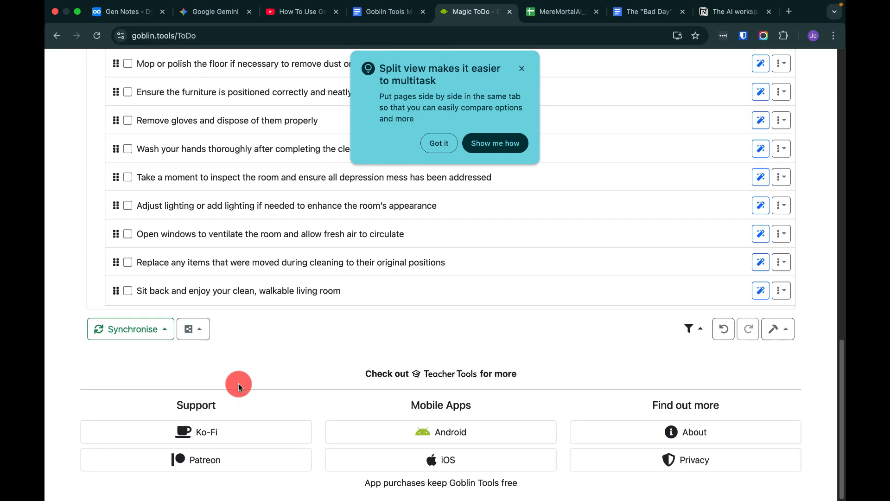
scroll(239, 384, up, 6)
scroll(238, 387, up, 8)
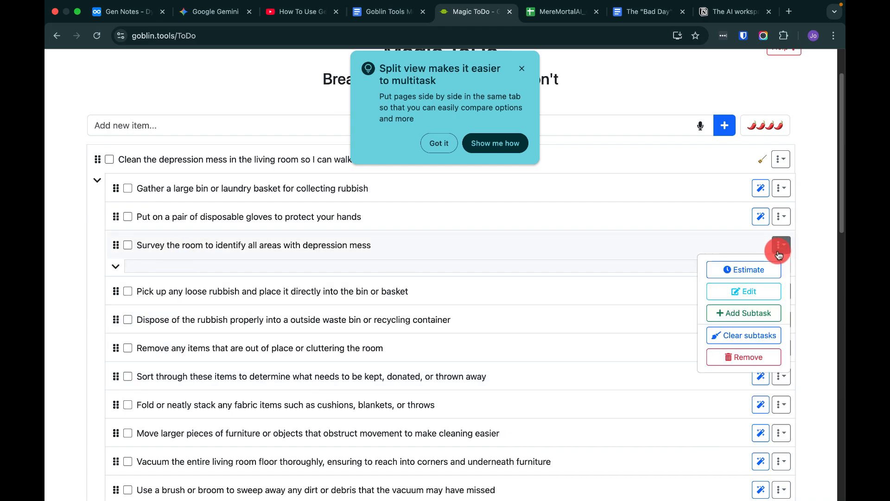
Collapse the living room cleaning task's subtask list.
click(711, 251)
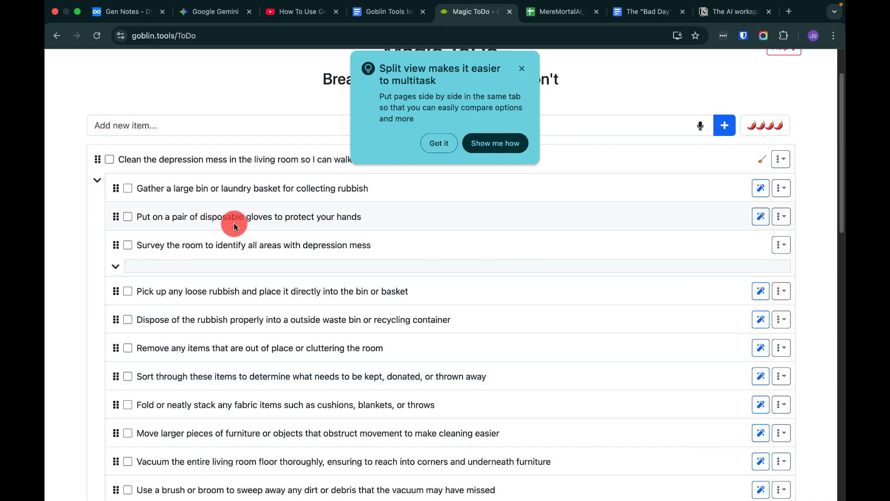
click(780, 188)
click(760, 195)
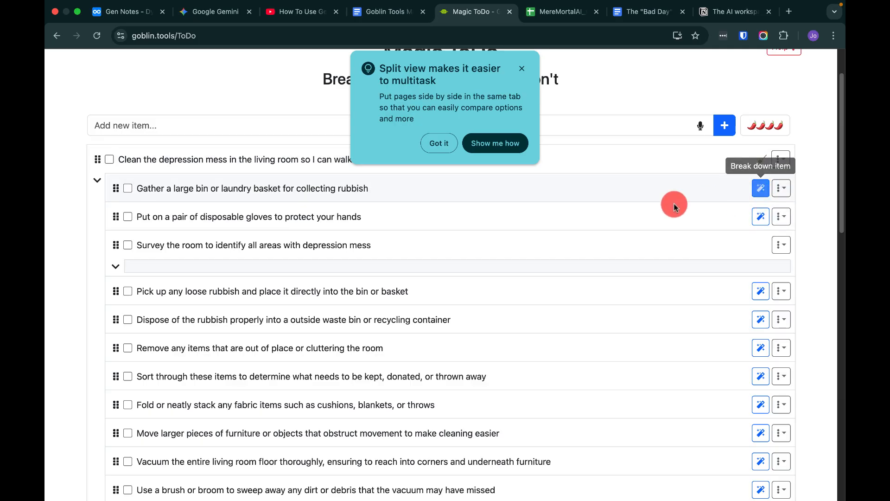
click(96, 181)
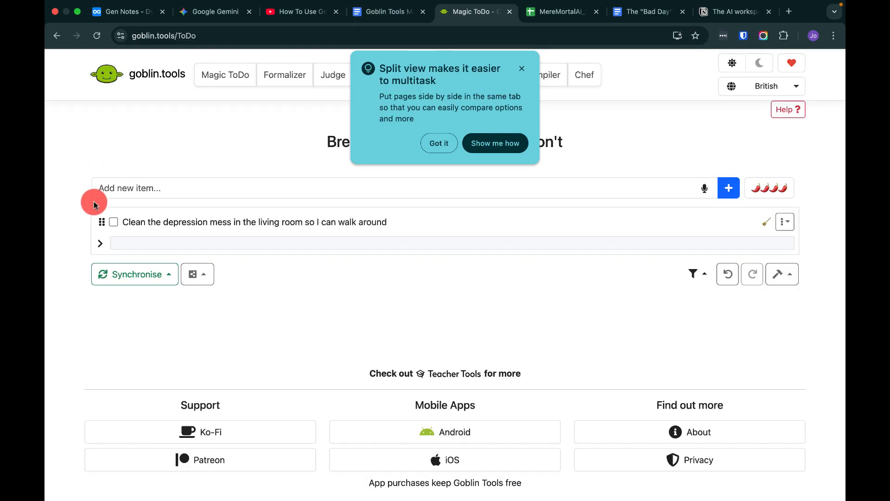
Paste the copied admin task into the new item field and add it to the list.
click(235, 190)
right_click(235, 190)
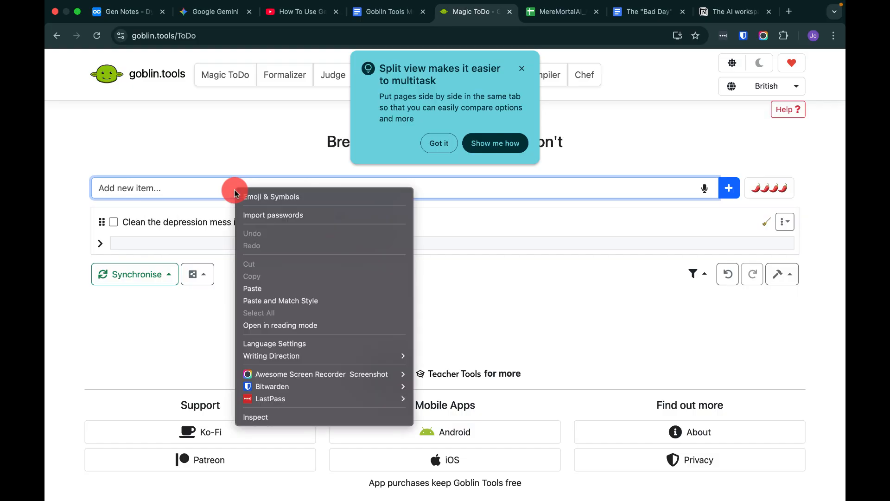
click(250, 288)
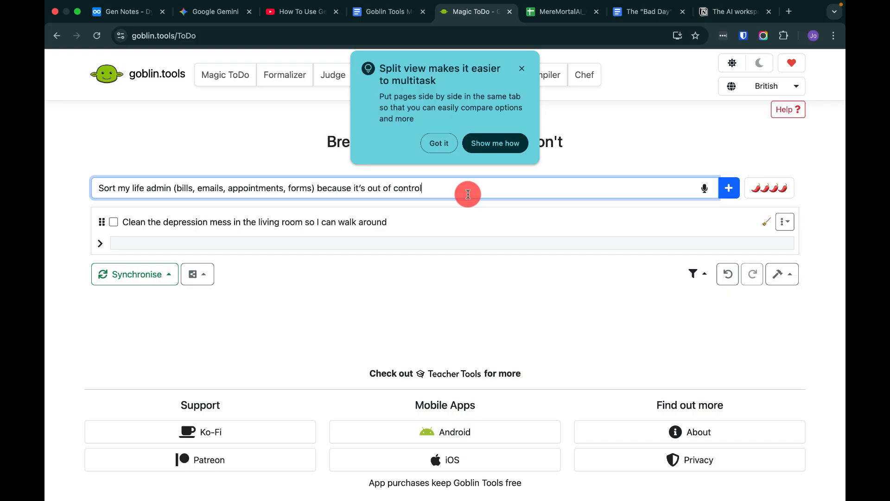
click(729, 190)
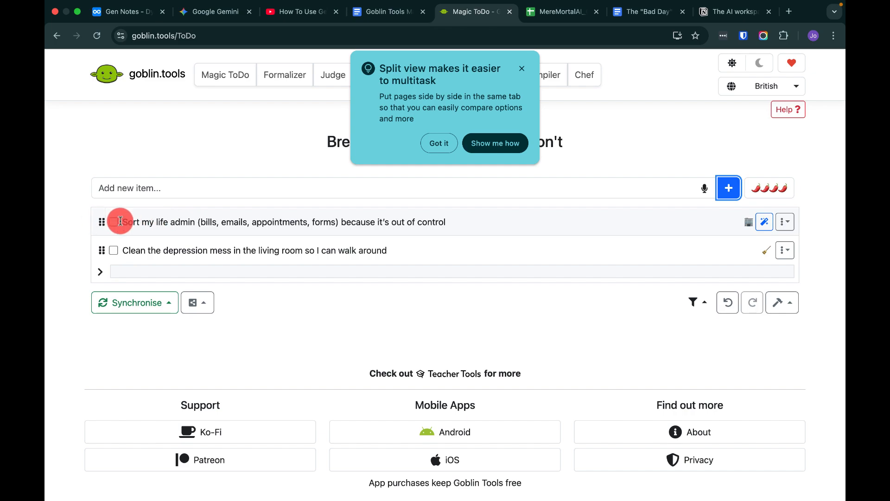
Break down the new admin task into subtasks with its magic break-down button.
click(764, 224)
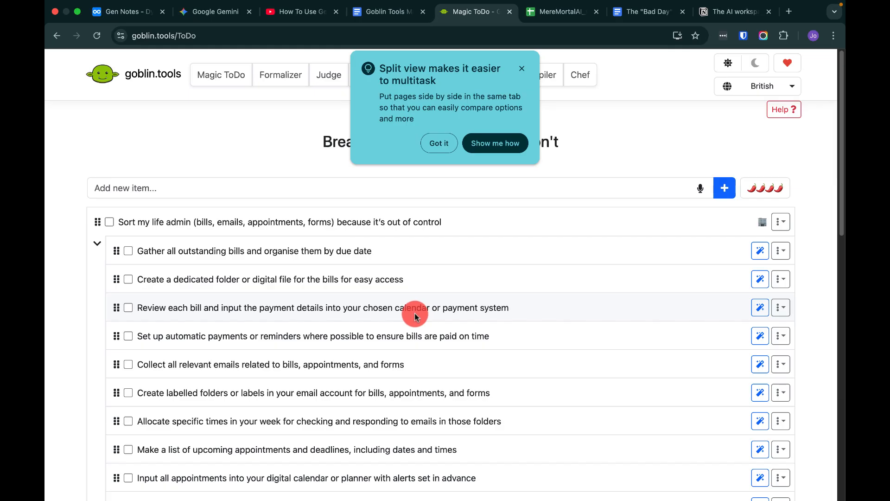
scroll(414, 313, down, 15)
scroll(271, 233, up, 4)
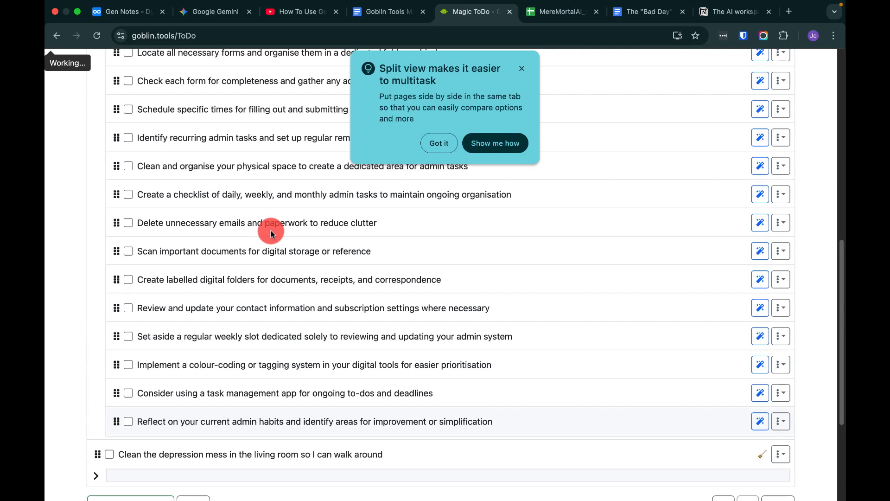
scroll(270, 233, up, 10)
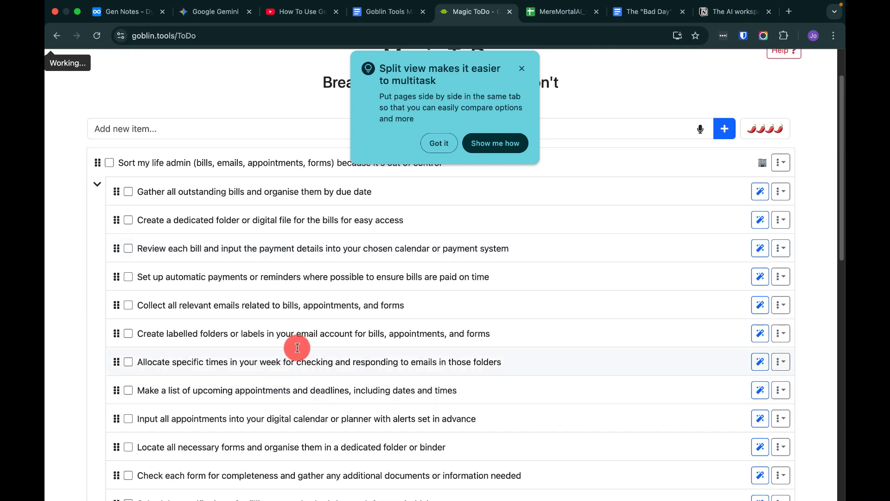
scroll(334, 288, up, 3)
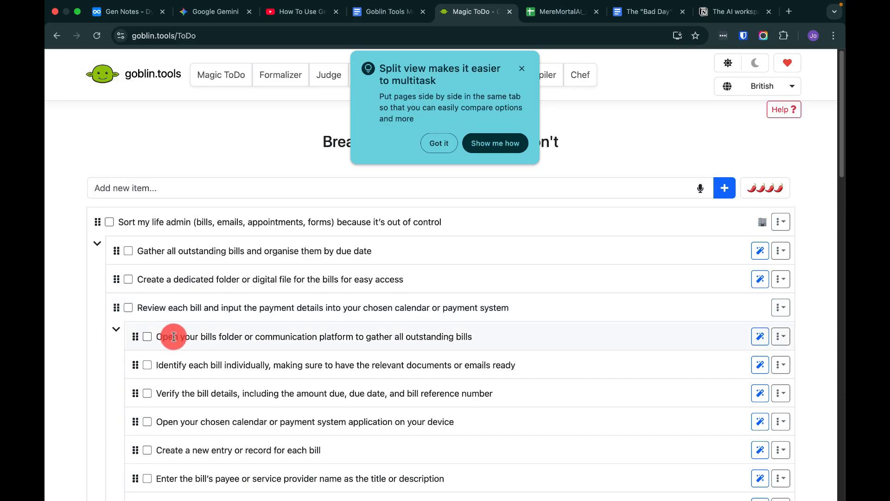
scroll(257, 413, down, 2)
scroll(311, 337, up, 1)
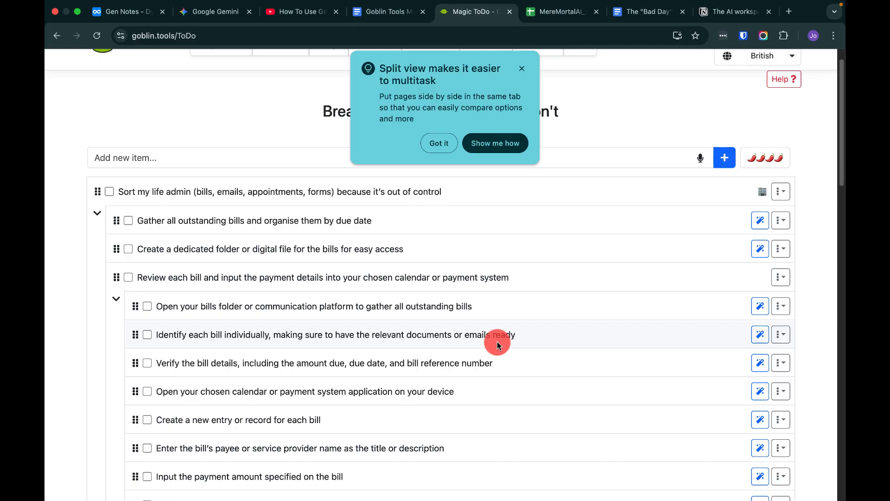
Collapse the nested subtasks under the bill-review subtask of the life admin task.
click(115, 302)
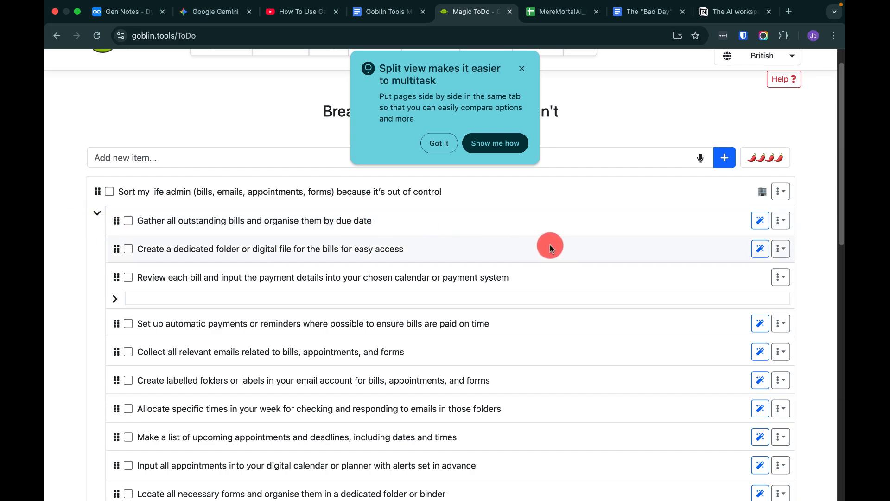
click(390, 13)
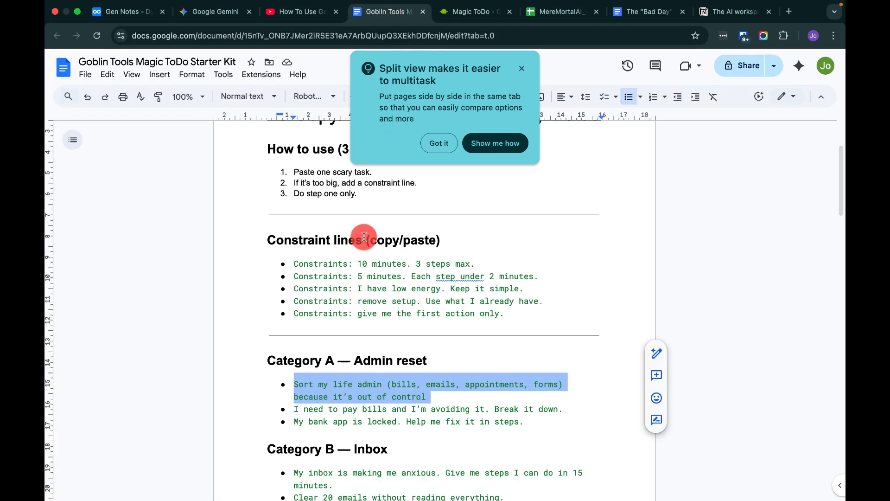
scroll(294, 397, down, 1)
drag(294, 397, 333, 400)
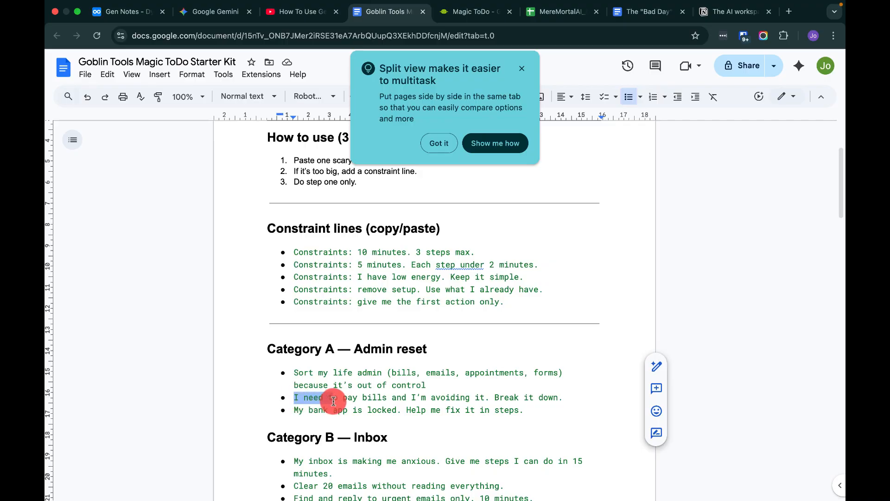
drag(334, 401, 294, 402)
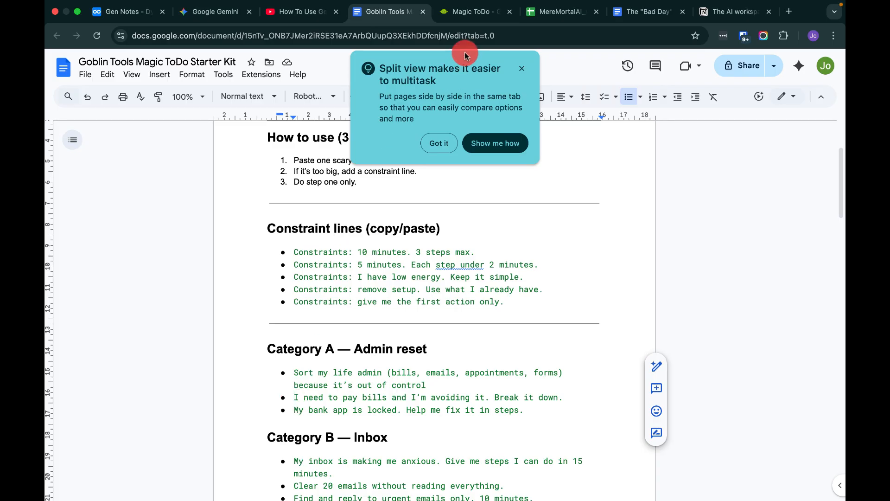
click(482, 13)
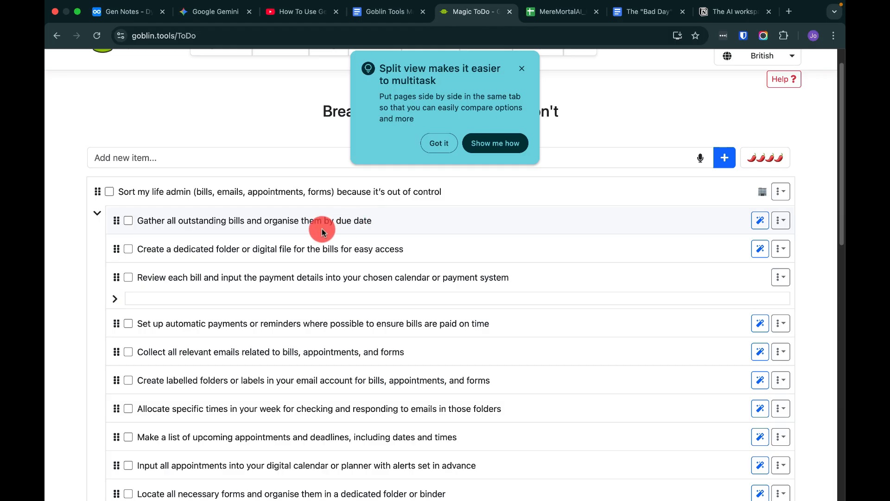
Add a new item "my bank app is lost help me fix it with steps" to the to-do list.
scroll(278, 208, up, 1)
click(216, 188)
text(my)
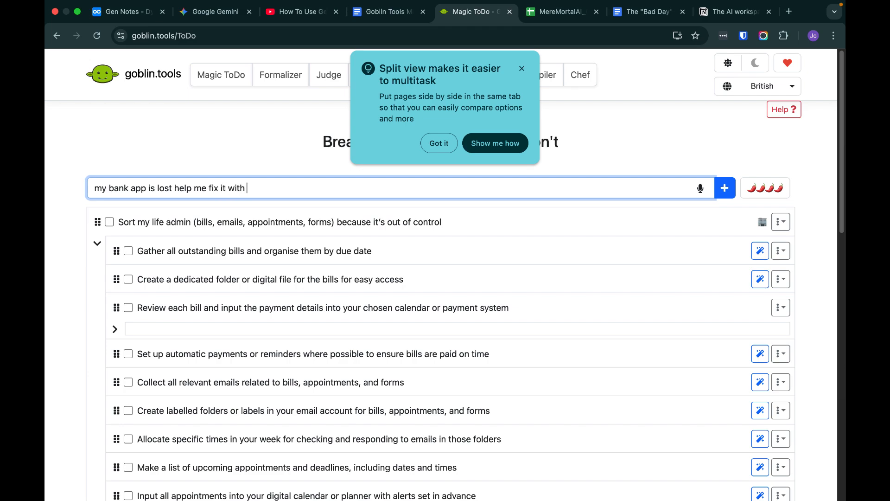
text(ps)
click(724, 188)
Break down the bank app task into subtasks with its magic button, then collapse its subtask list.
click(757, 225)
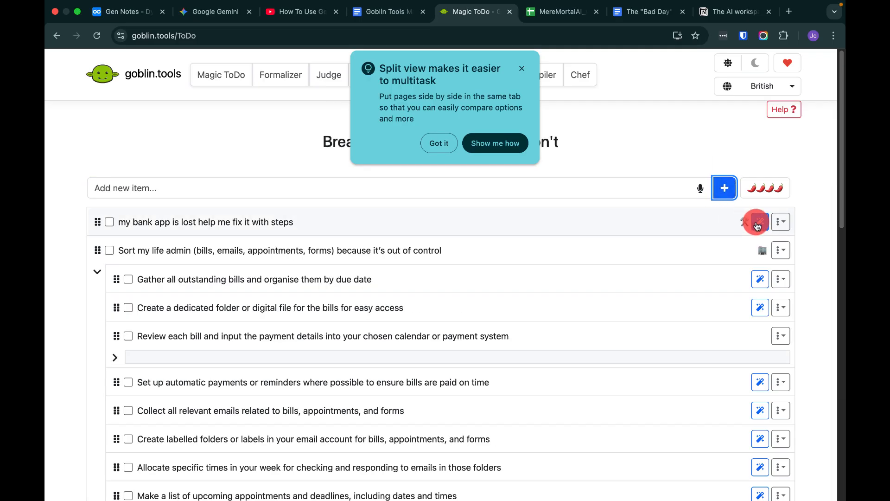
click(757, 225)
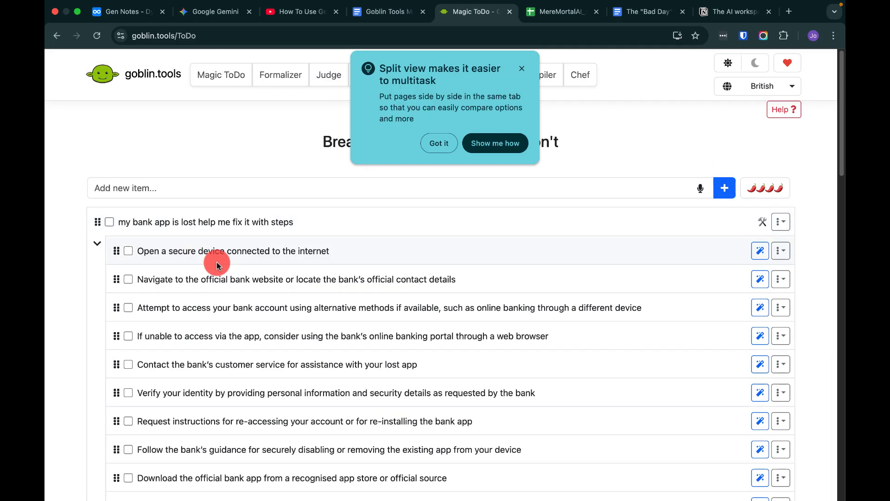
scroll(243, 265, down, 1)
scroll(244, 266, down, 1)
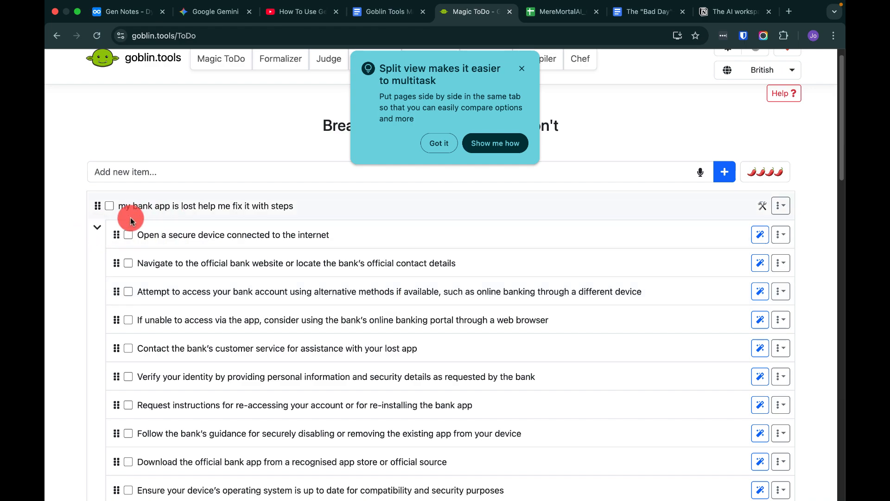
click(97, 227)
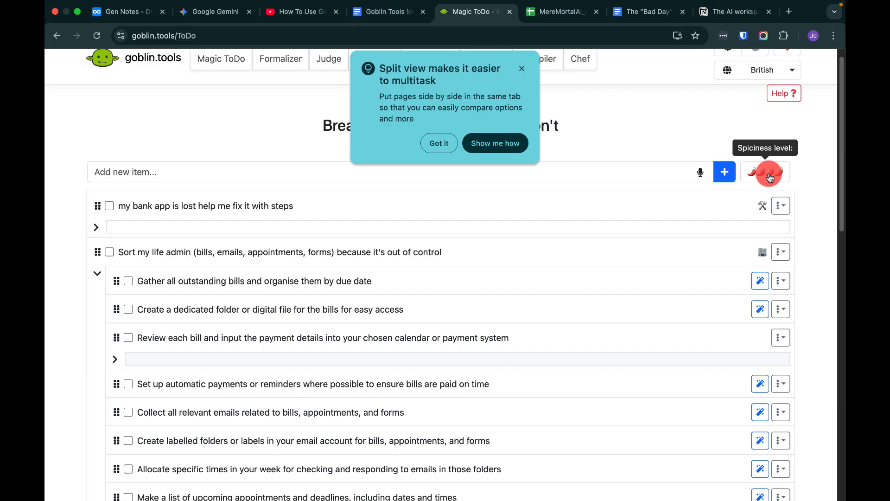
Copy the inbox task "My inbox is making me anxious. Give me steps I can do in 15 minutes." from the starter kit document.
key(ctrl+shift+Tab)
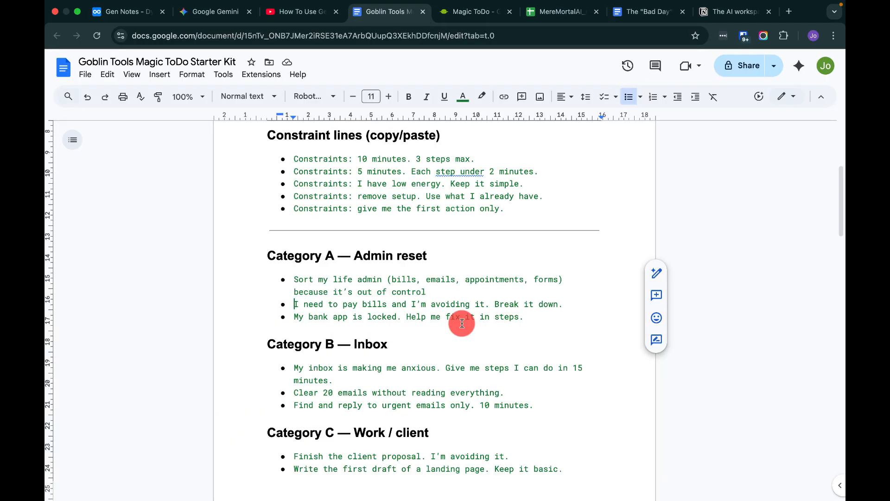
scroll(305, 380, down, 1)
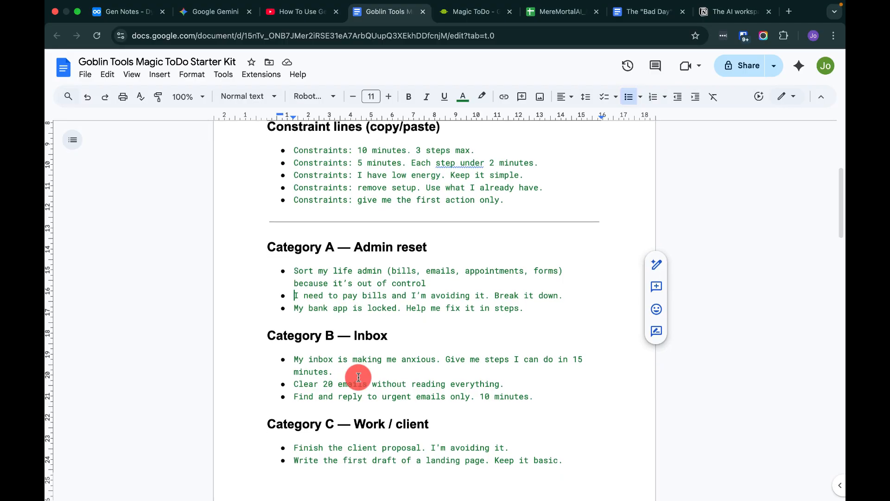
scroll(358, 377, down, 2)
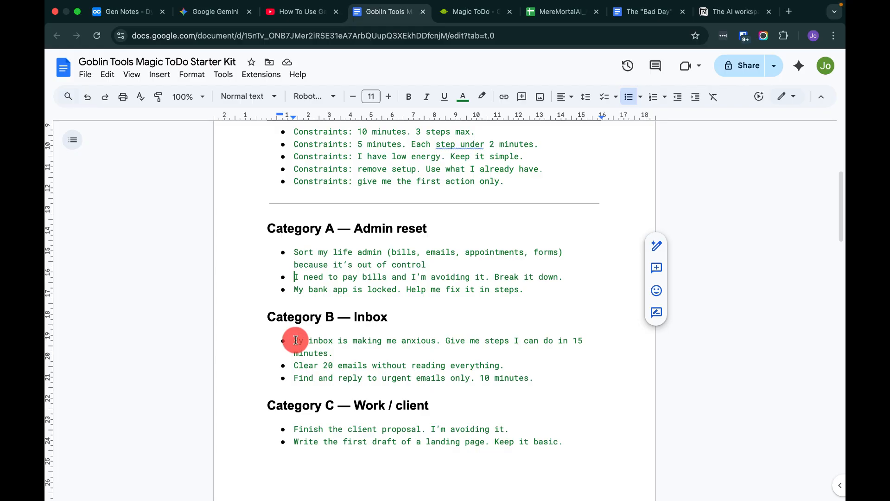
drag(296, 340, 334, 351)
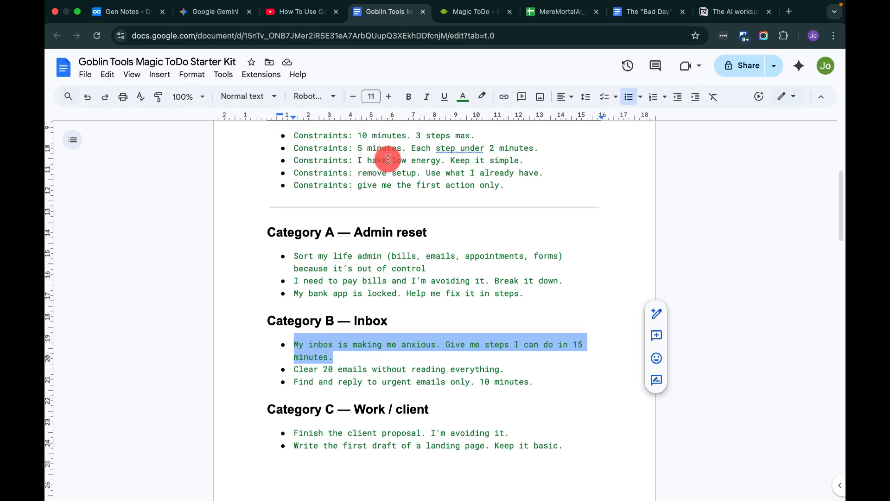
scroll(366, 167, up, 1)
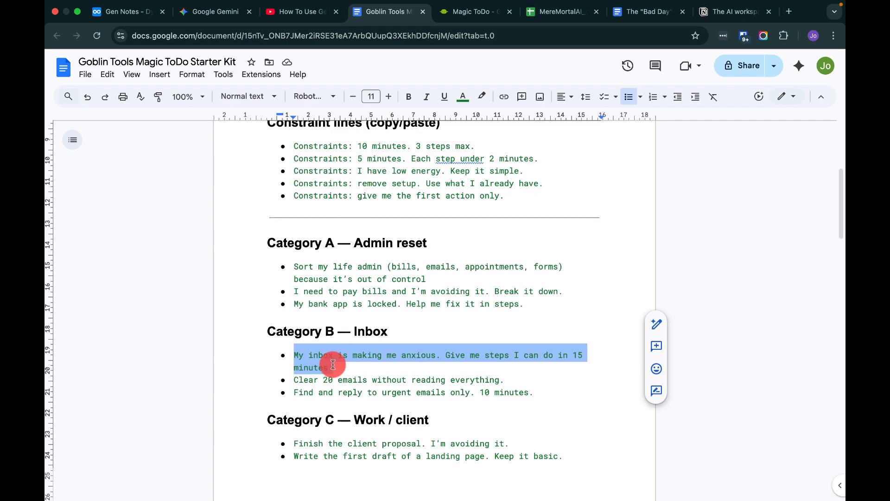
right_click(308, 360)
click(345, 174)
Paste the copied inbox task into the new item field and add it to the list.
key(ctrl+Tab)
click(163, 172)
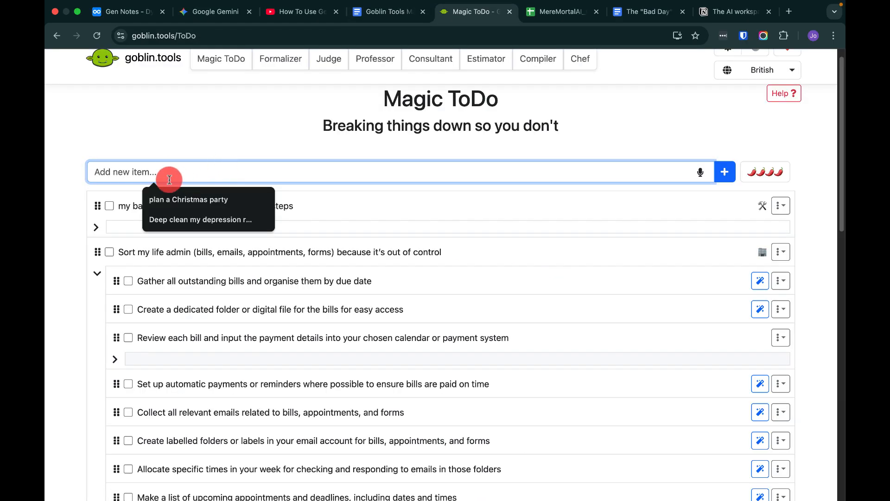
right_click(166, 170)
click(206, 269)
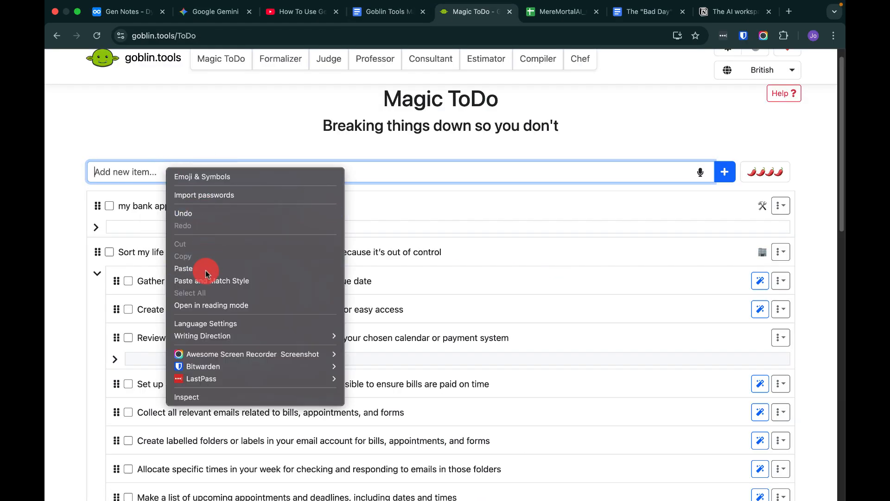
click(736, 173)
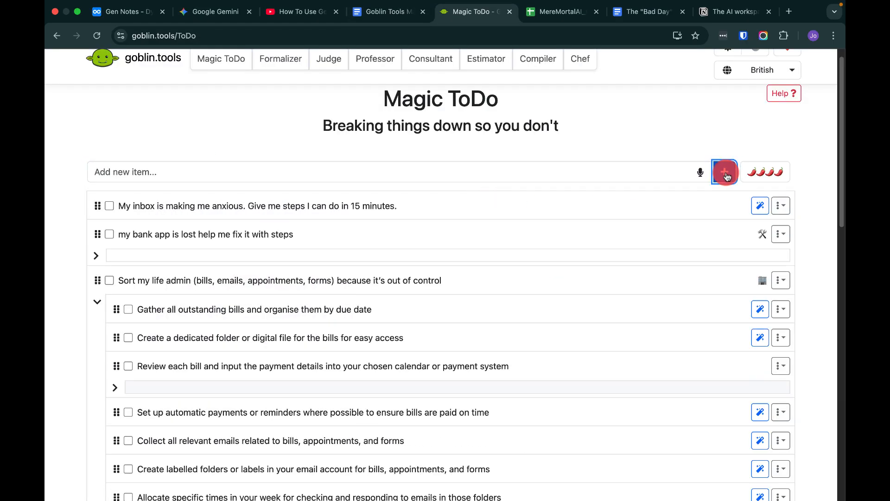
Collapse the life admin task's subtask list and browse the other tasks' item menus.
click(217, 278)
click(780, 234)
click(449, 225)
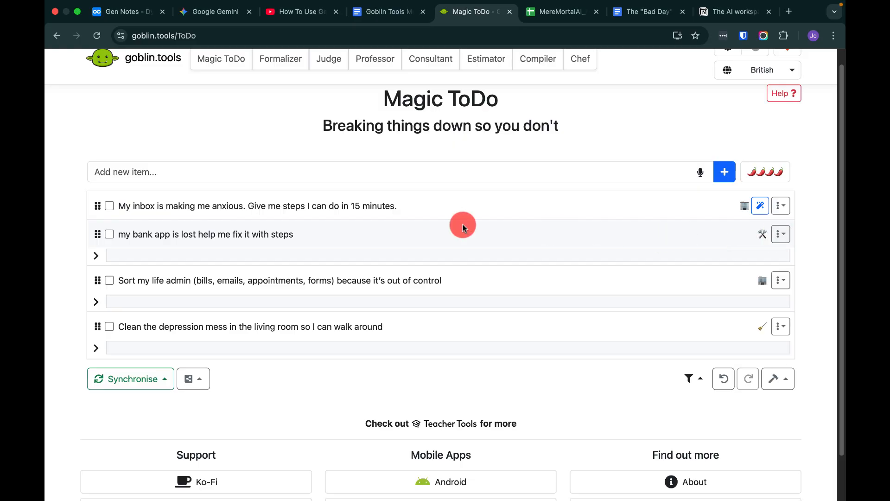
click(781, 325)
click(665, 254)
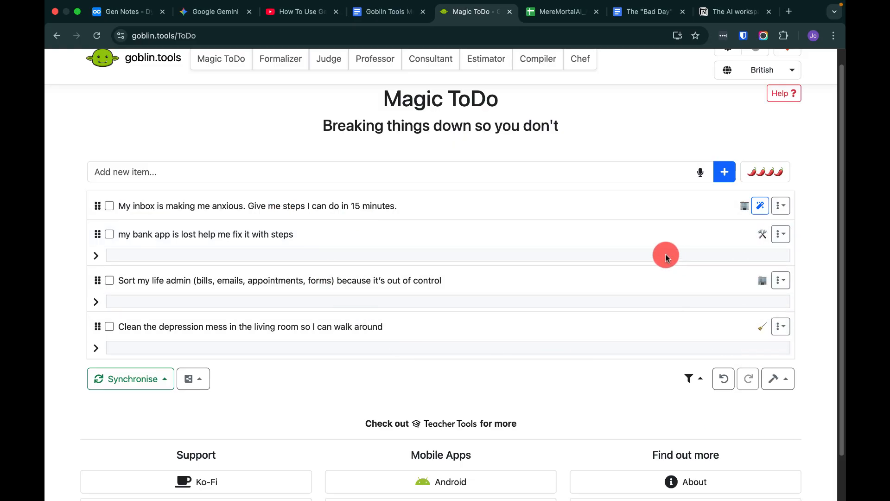
click(780, 280)
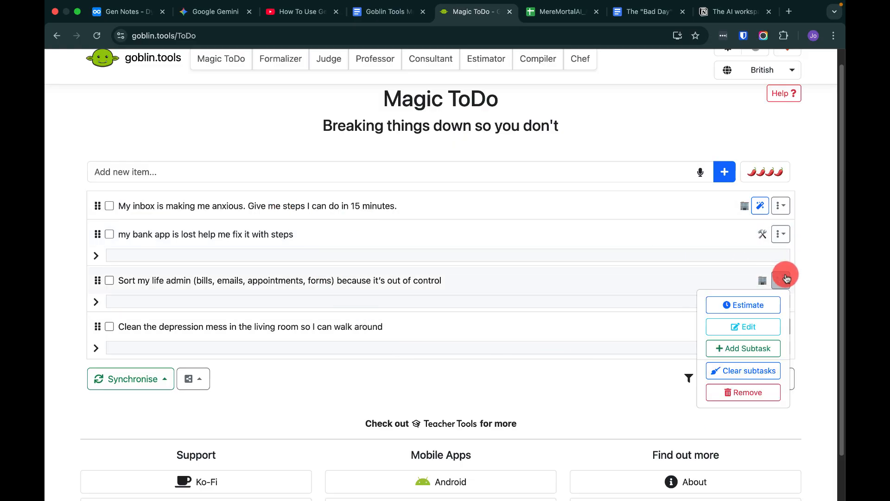
Break down the inbox task into subtasks with its magic button, then collapse its subtask list.
click(766, 209)
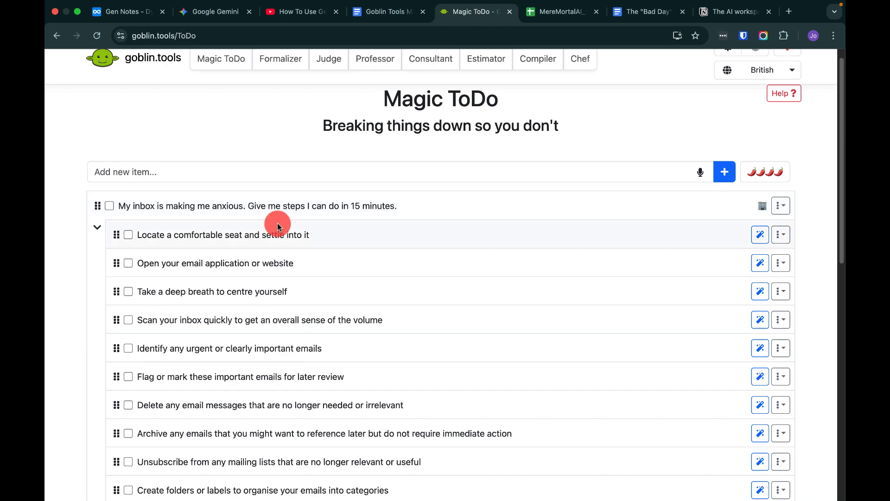
scroll(646, 375, down, 1)
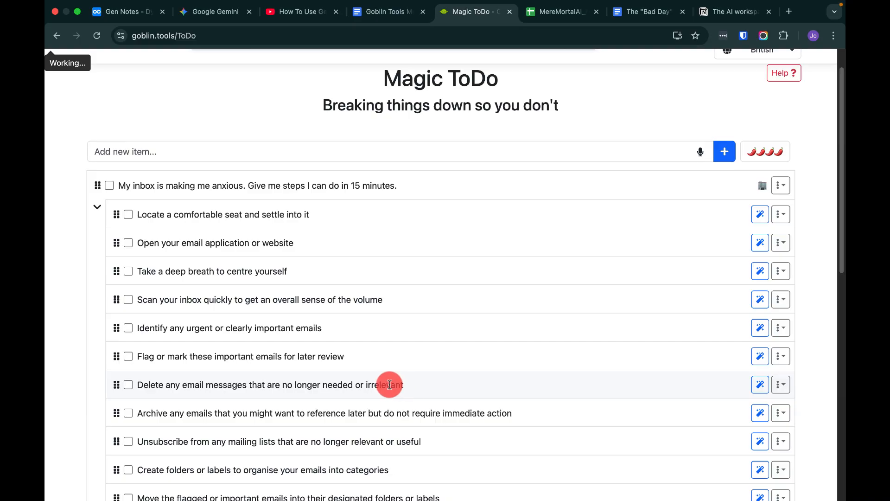
scroll(391, 384, down, 1)
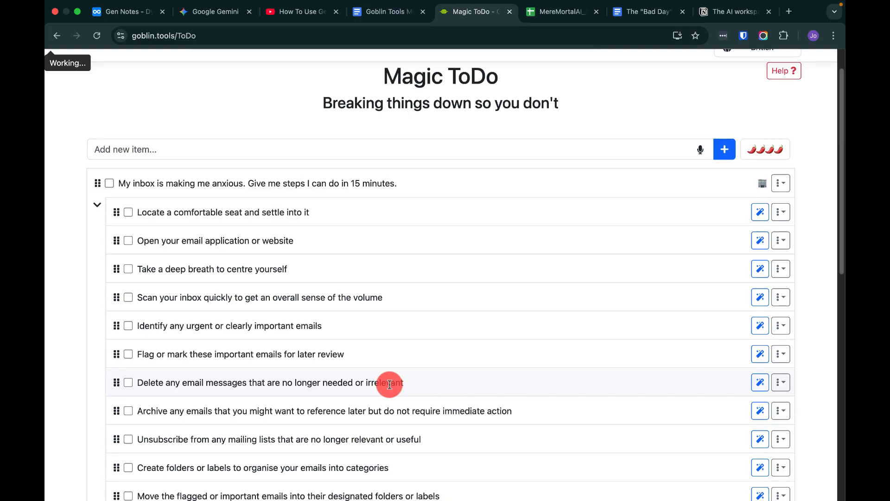
click(96, 205)
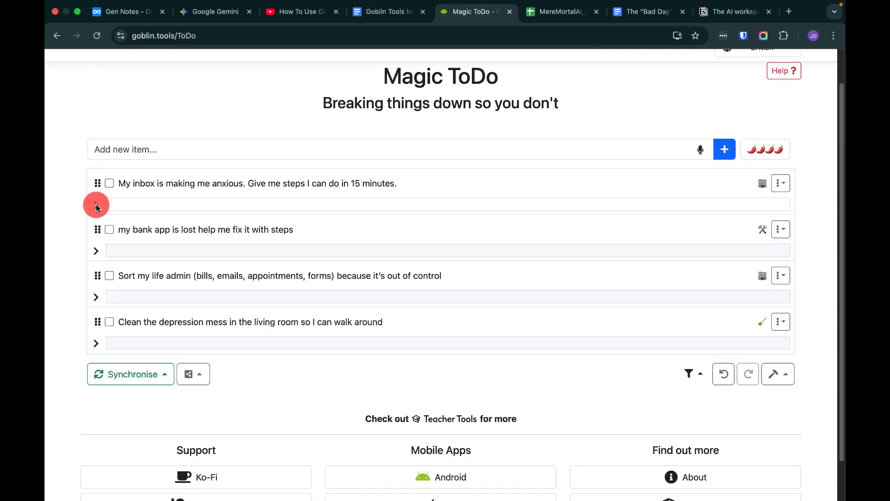
Select and copy the task "Prepare for a client call tomorrow. 20 minutes." from the starter kit document.
click(379, 14)
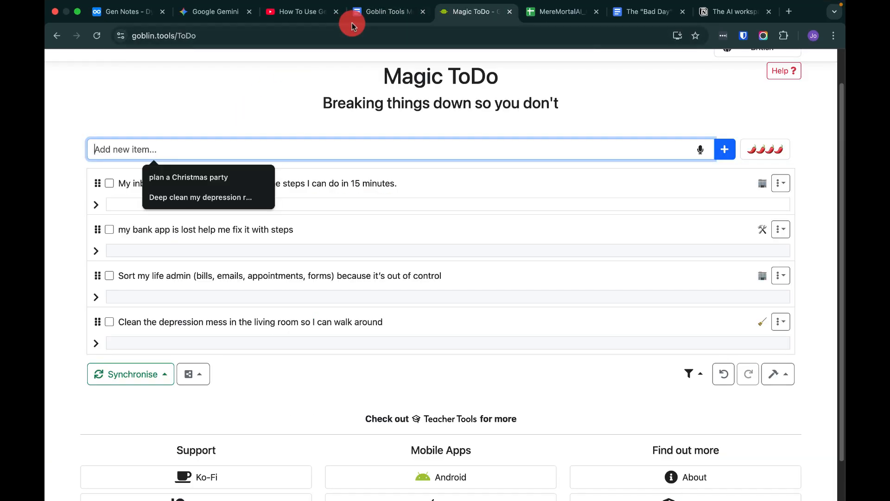
click(379, 14)
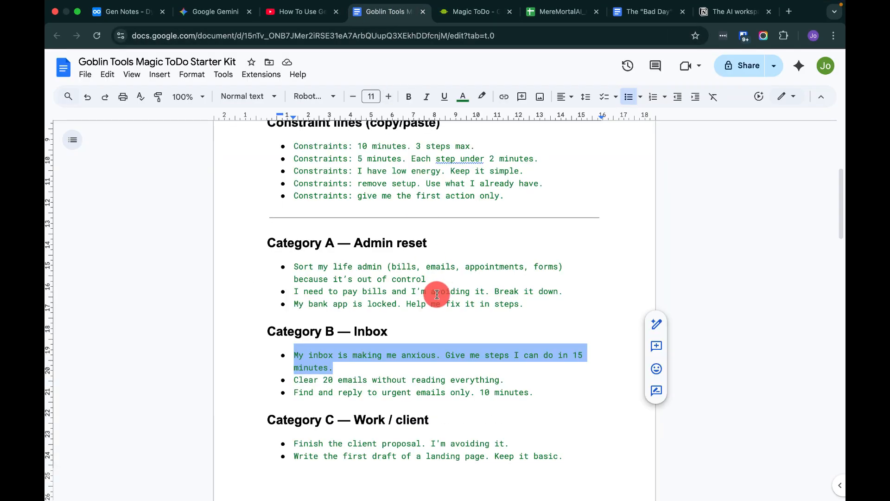
scroll(437, 294, down, 3)
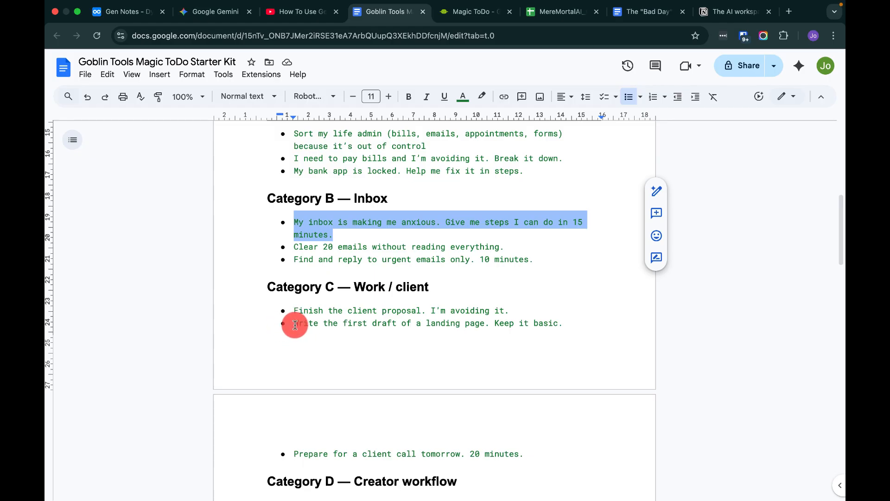
scroll(295, 324, down, 1)
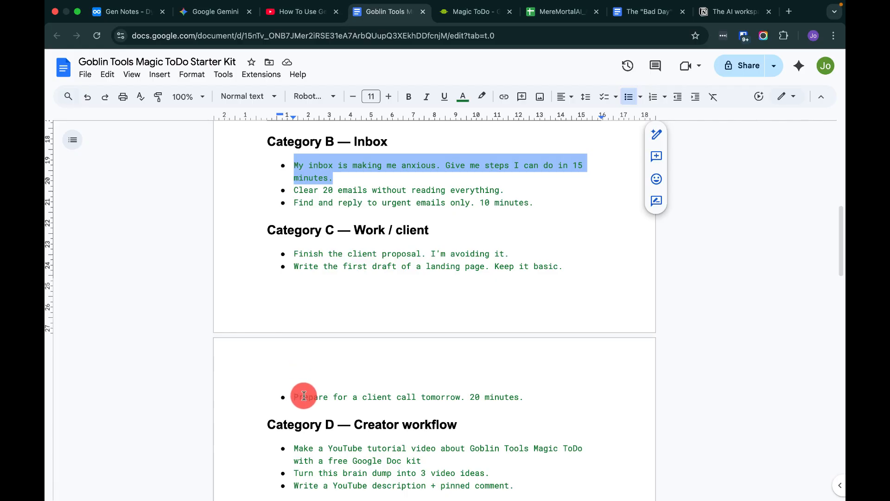
drag(293, 397, 523, 410)
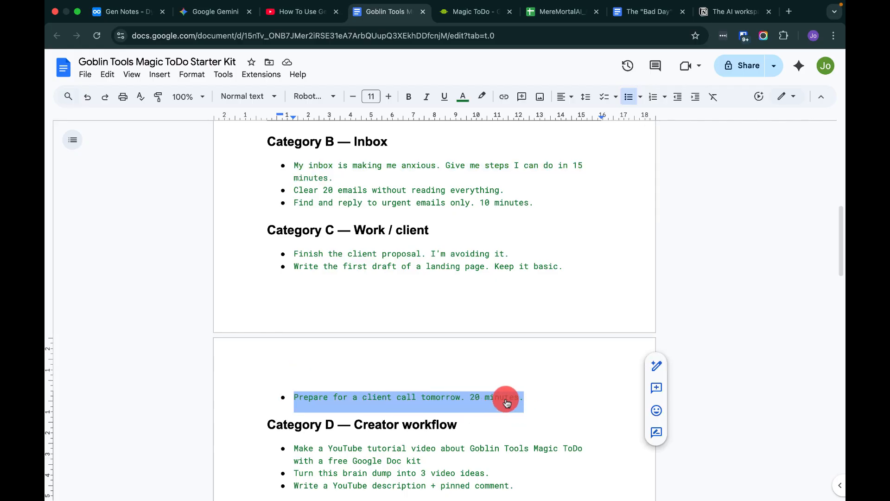
right_click(507, 400)
Paste the copied client call task into the new item field and add it to the list.
right_click(265, 149)
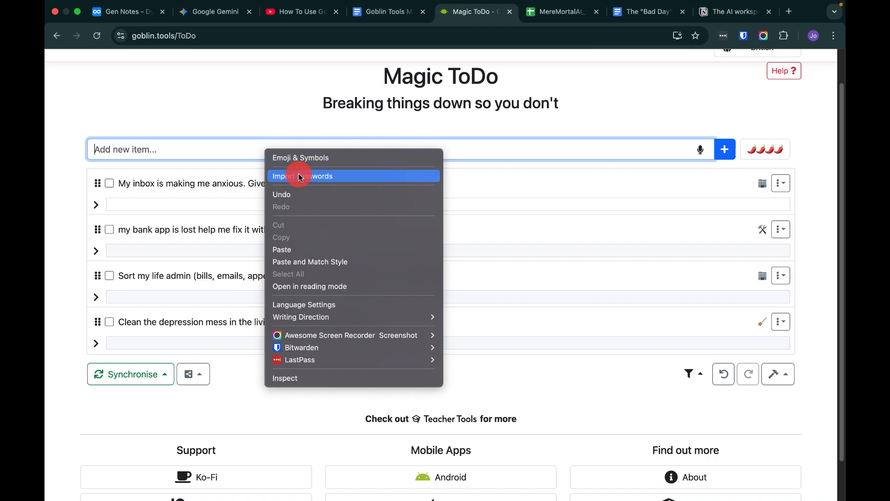
click(302, 249)
key(Return)
Break down the client call task into subtasks with its magic button.
click(761, 183)
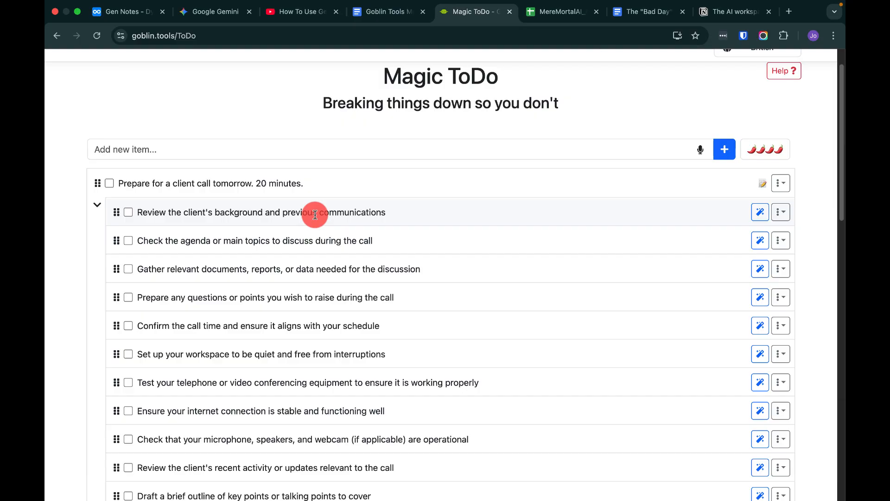
scroll(302, 343, down, 9)
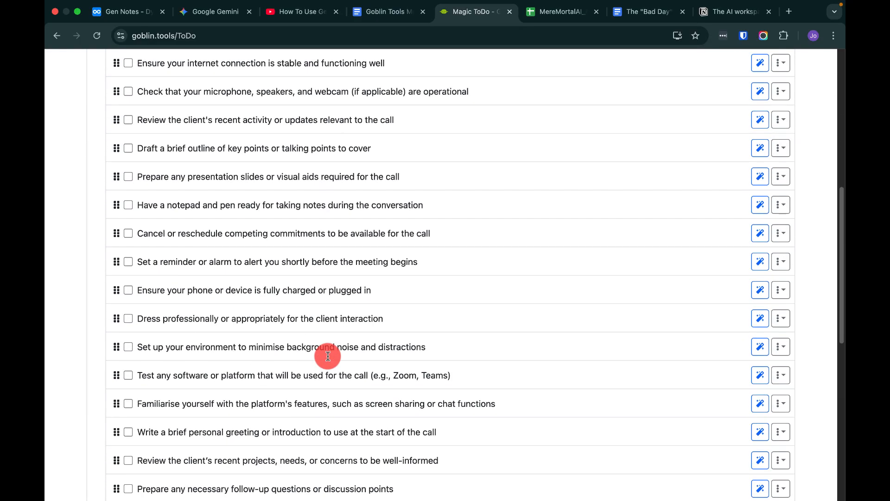
scroll(327, 358, down, 5)
scroll(328, 358, up, 15)
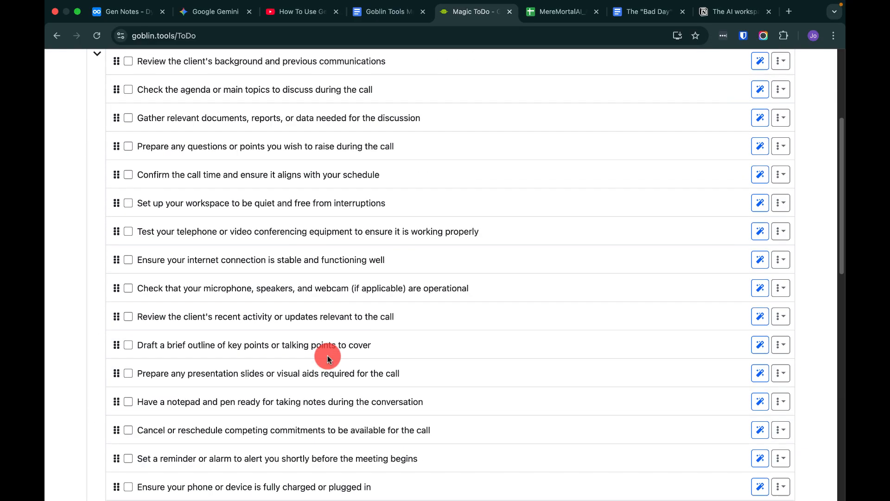
scroll(328, 358, up, 1)
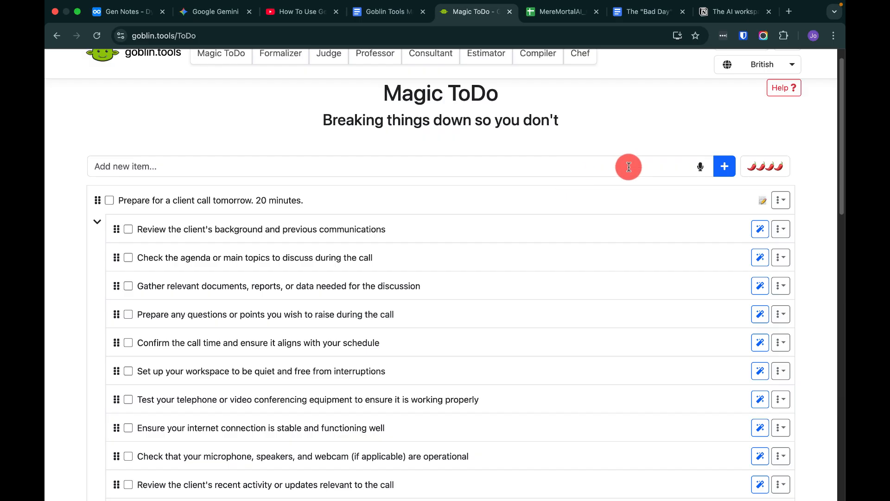
Select and copy the task "Make a YouTube tutorial video about Goblin Tools Magic ToDo with a free Google Doc kit" from the starter kit document.
click(381, 17)
scroll(420, 329, down, 5)
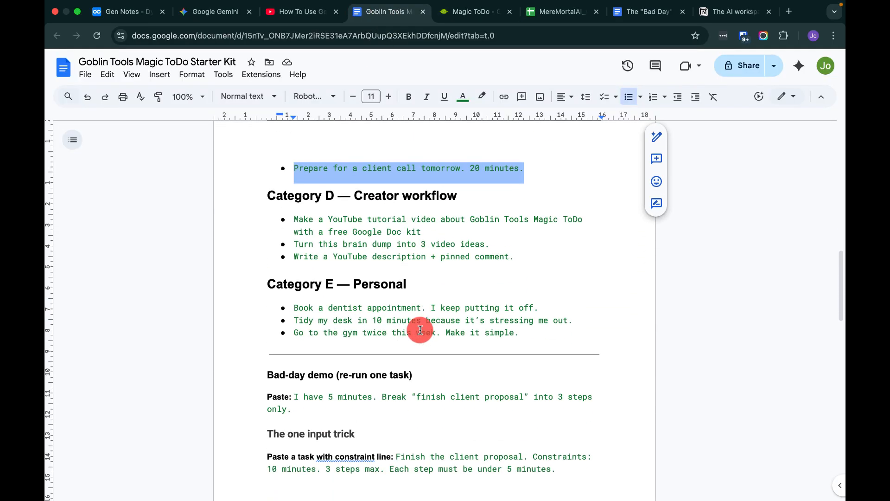
drag(294, 219, 422, 231)
right_click(412, 224)
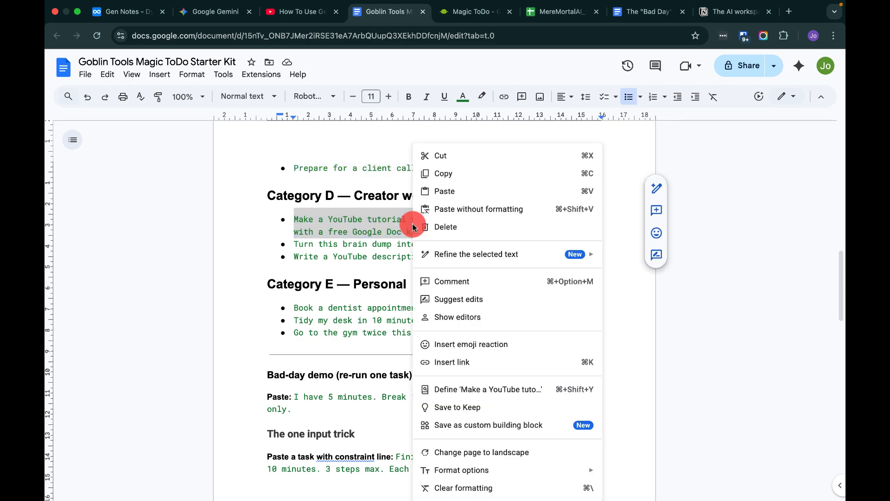
click(443, 174)
Paste the copied YouTube tutorial task into the new item field and add it to the list.
click(466, 21)
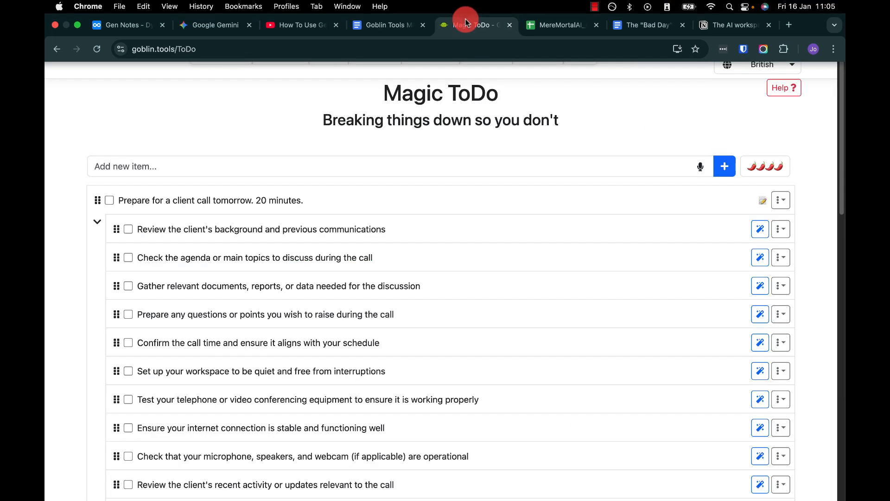
click(261, 166)
right_click(261, 166)
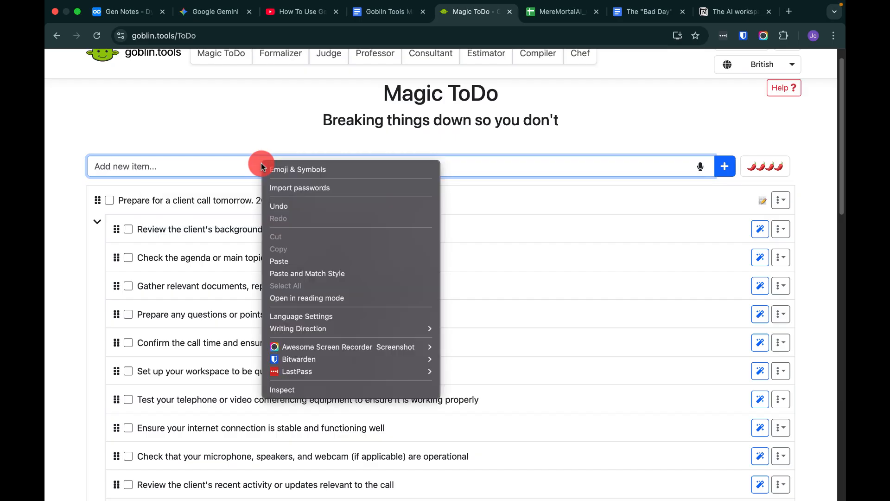
click(281, 261)
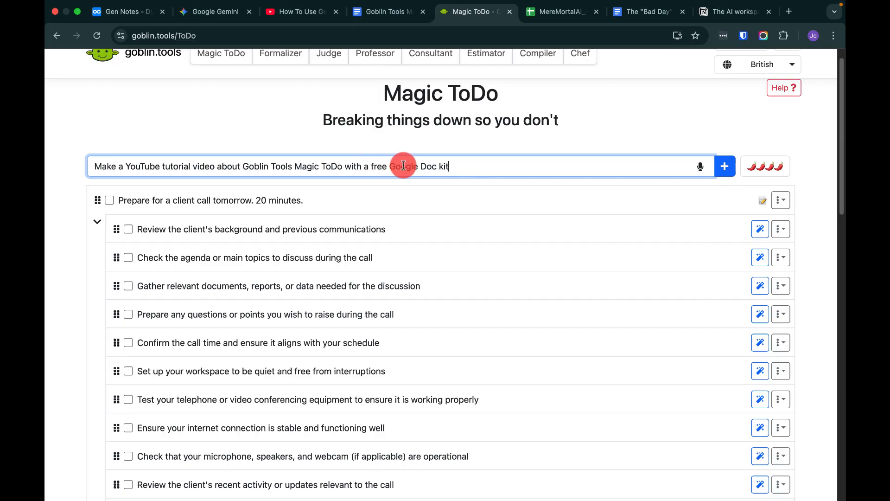
click(728, 172)
Break down the YouTube tutorial task into subtasks with its magic button.
click(762, 201)
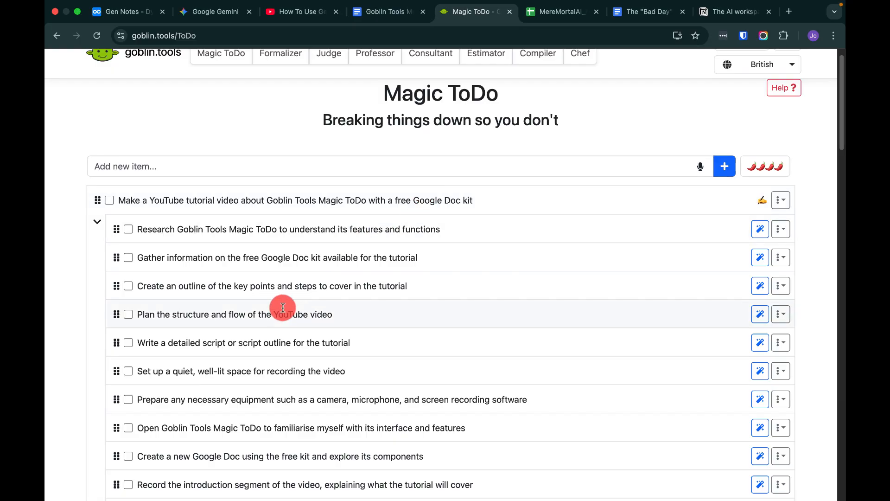
click(782, 343)
click(794, 340)
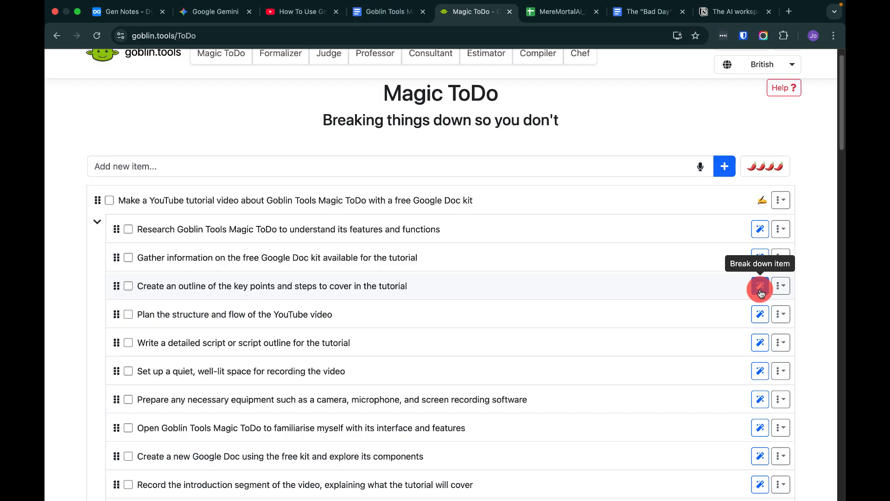
Break down the outline subtask "Create an outline of the key points and steps to cover in the tutorial", then collapse its subtask list.
click(760, 286)
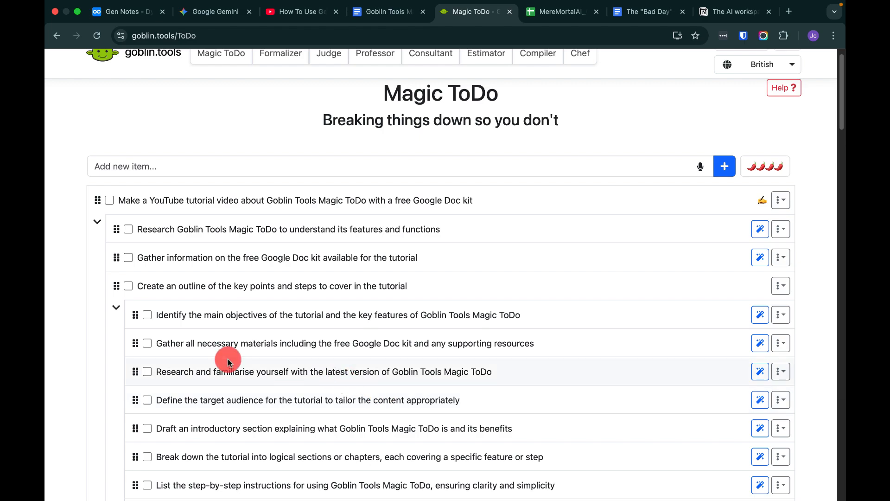
click(114, 308)
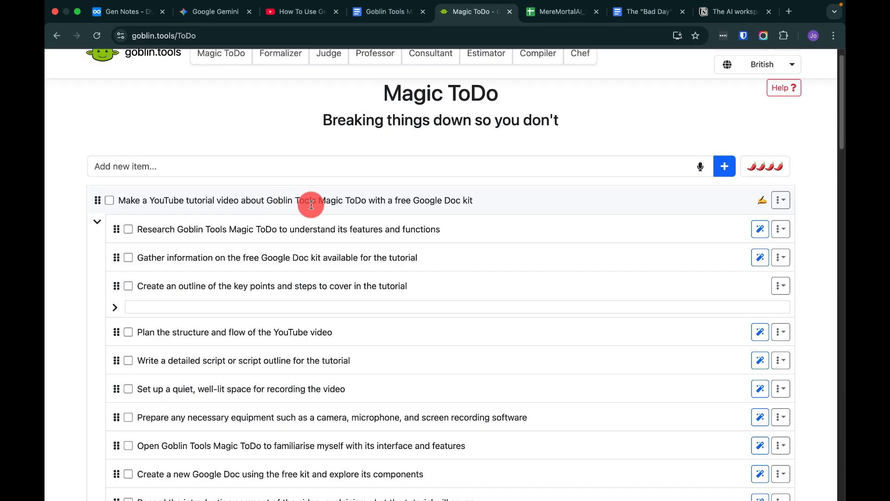
Select and copy the task "Book a dentist appointment. I keep putting it off." from the starter kit document.
click(371, 11)
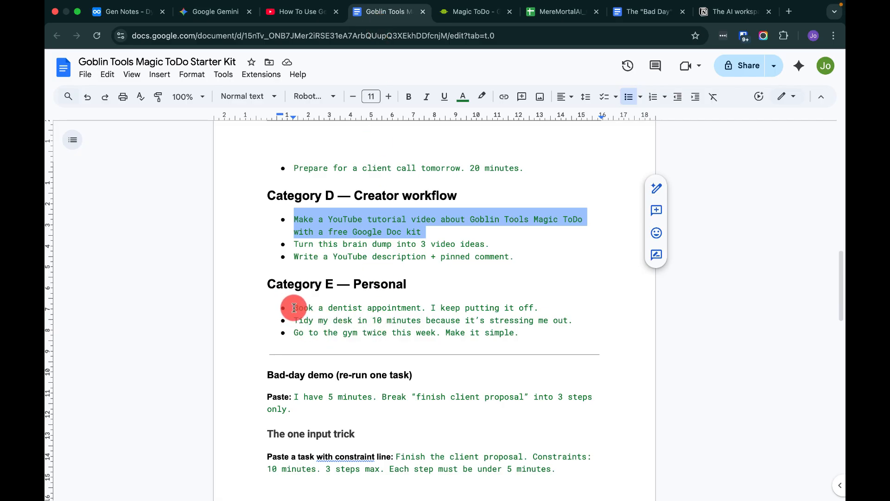
drag(294, 308, 540, 310)
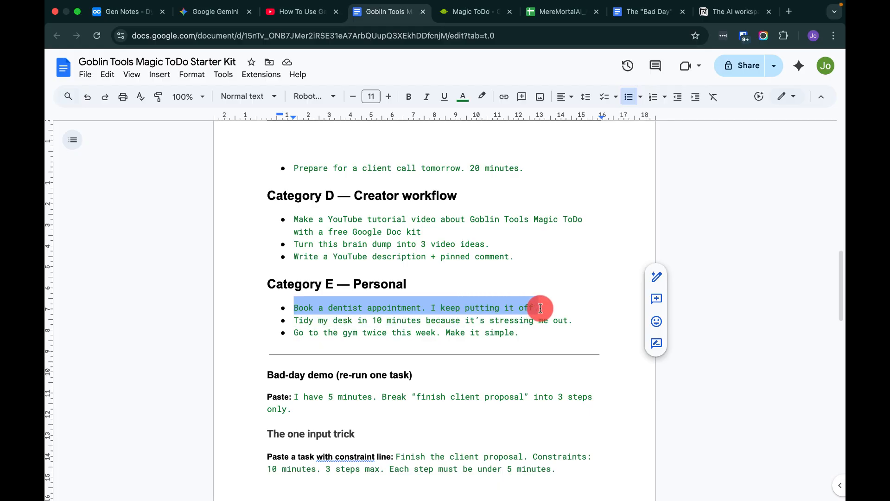
right_click(403, 306)
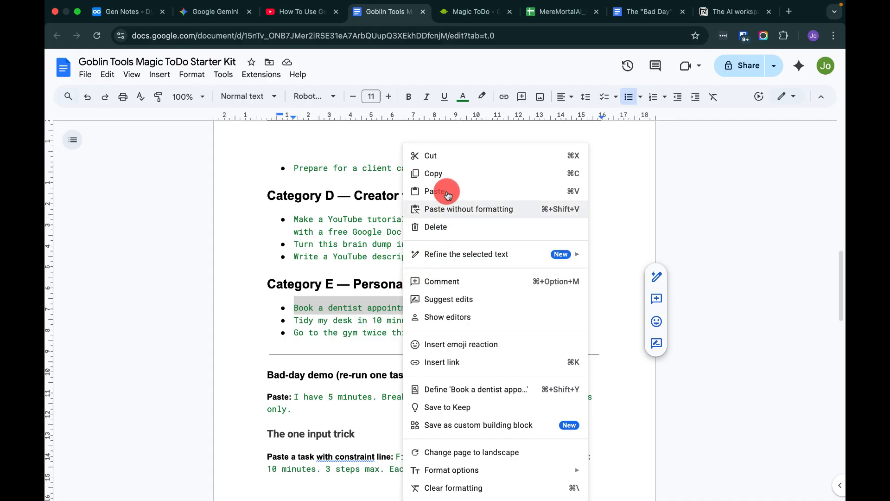
click(444, 173)
Paste the dentist task into the new item field matching style, add it, and break it down into subtasks.
click(470, 11)
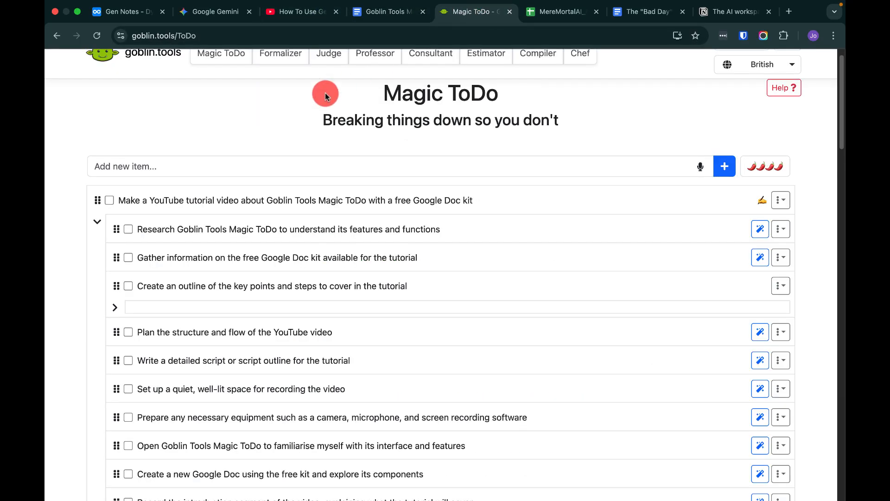
click(189, 168)
right_click(189, 168)
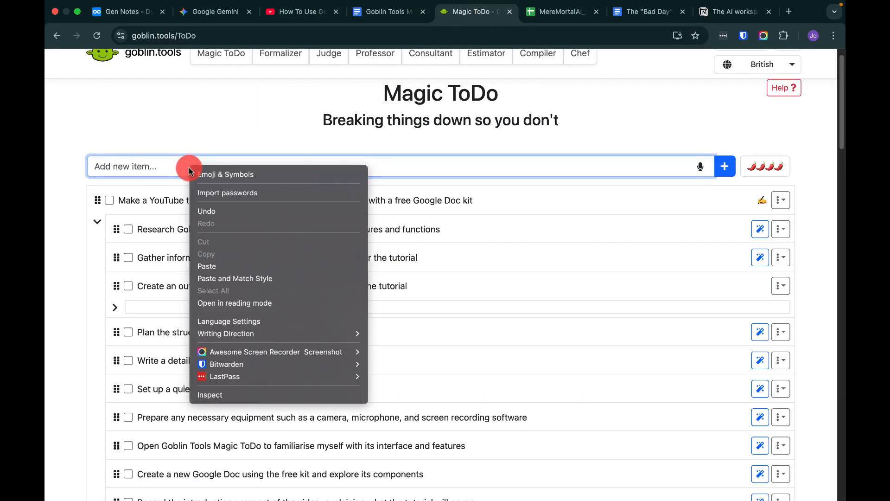
click(201, 274)
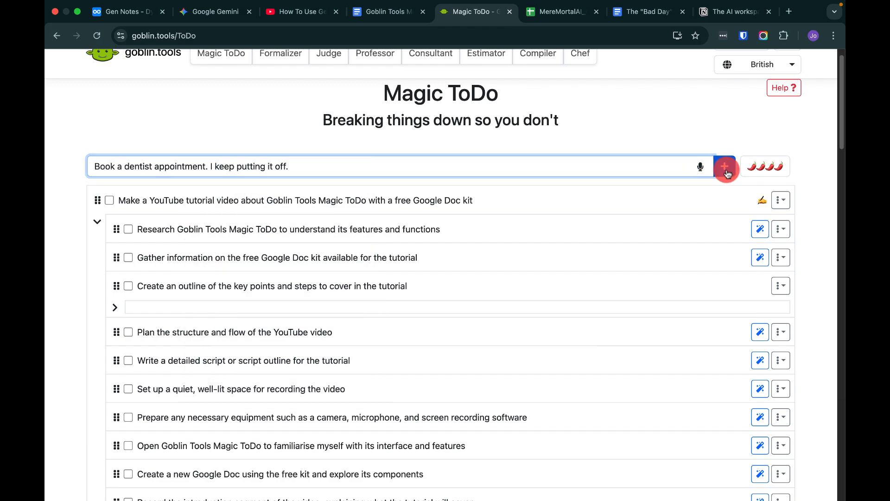
click(724, 168)
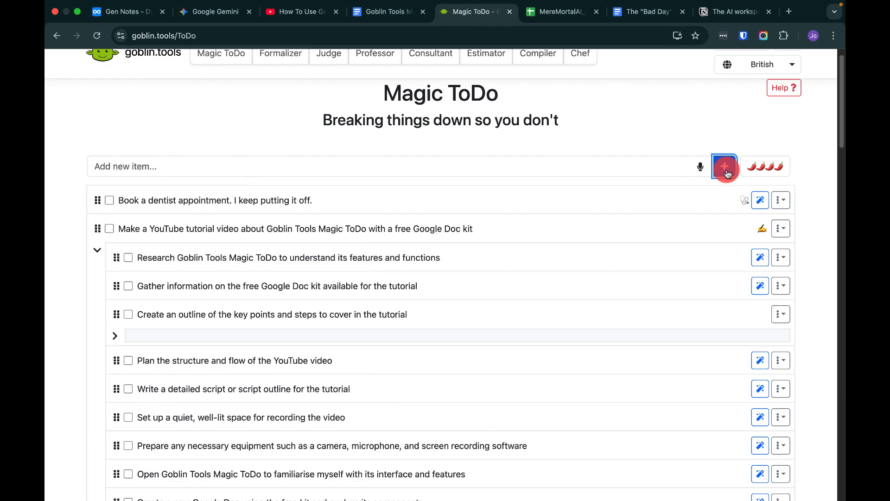
click(760, 200)
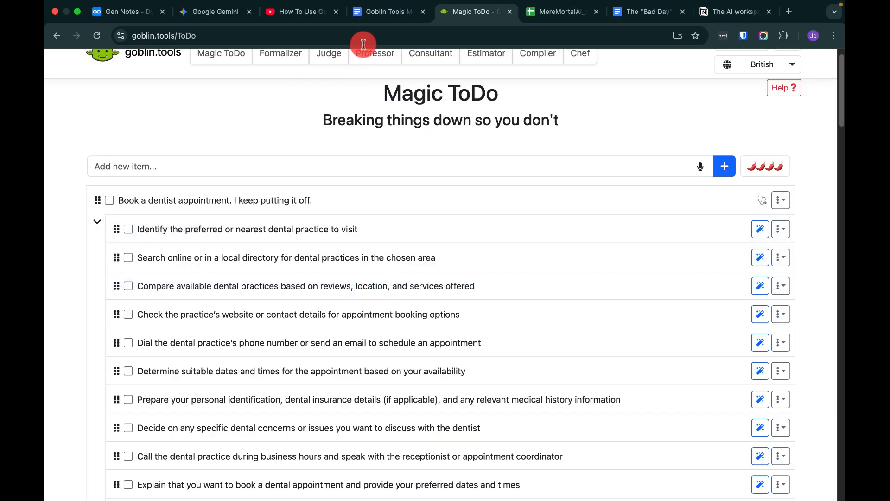
Select and copy the bad-day demo line "I have 5 minutes. Break "finish client proposal" into 3 steps only." from the document.
click(387, 15)
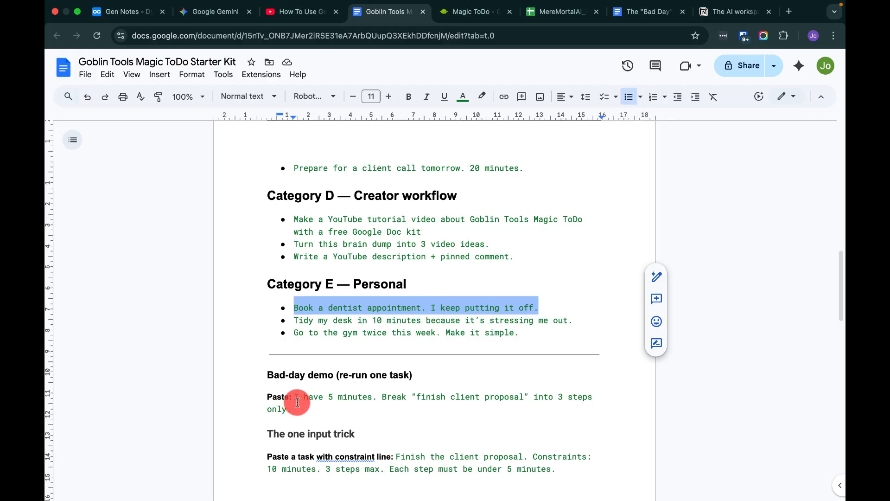
drag(294, 397, 292, 406)
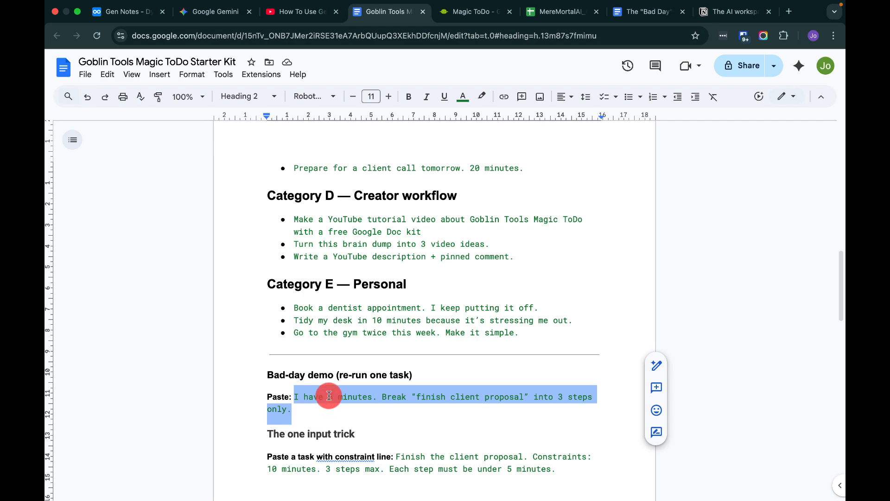
right_click(329, 395)
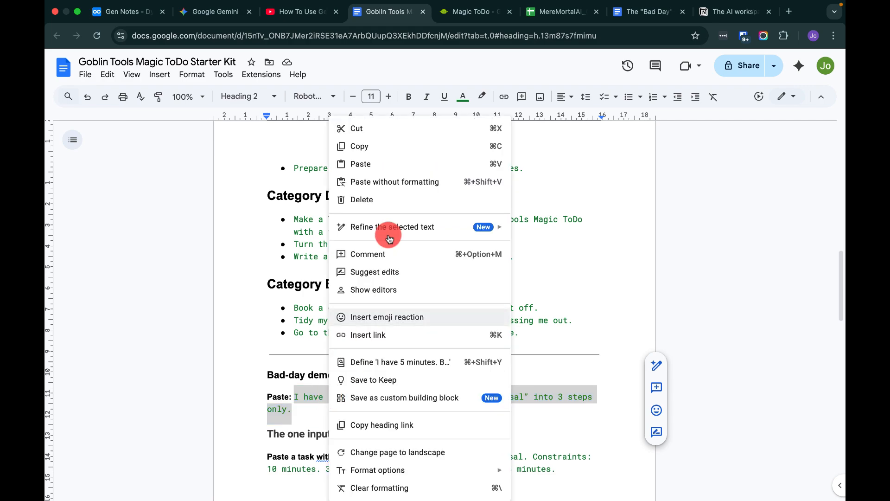
click(375, 146)
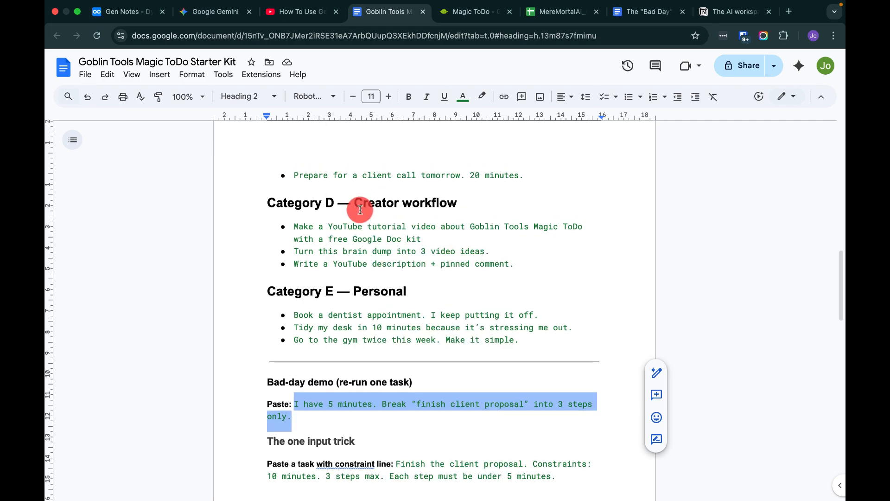
scroll(357, 204, up, 10)
scroll(334, 250, up, 6)
scroll(301, 315, down, 2)
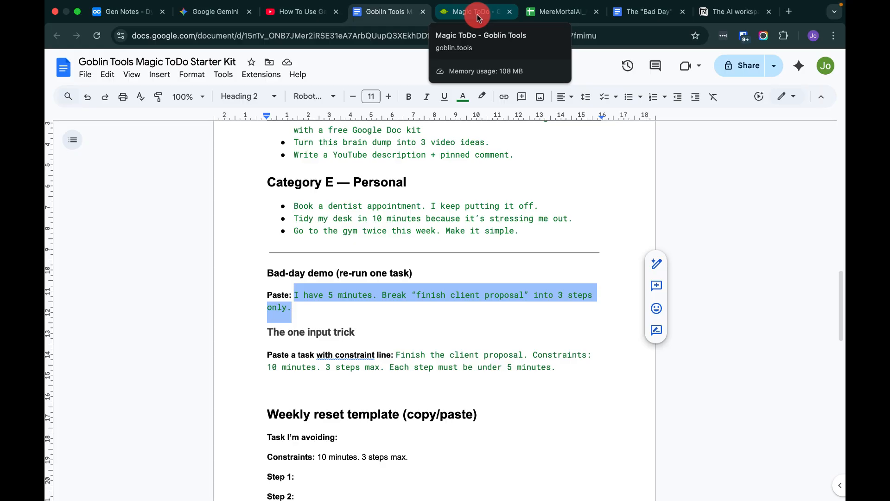
click(475, 17)
right_click(427, 166)
click(453, 265)
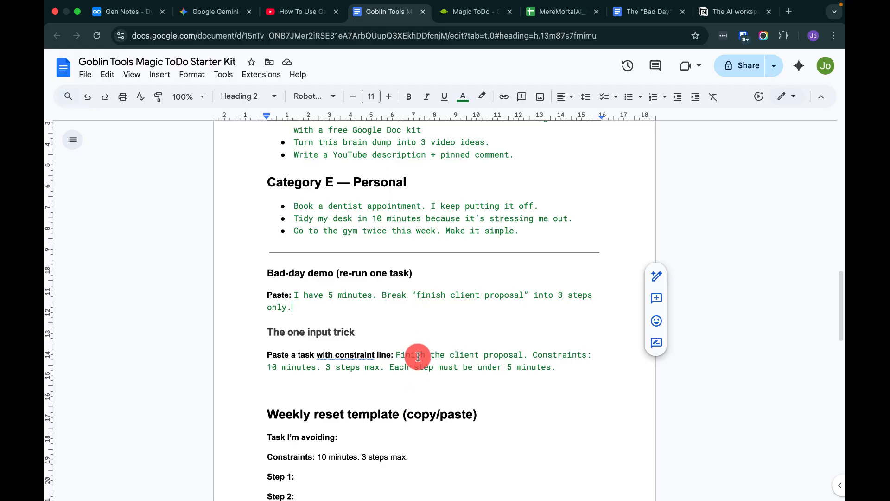
scroll(433, 427, down, 3)
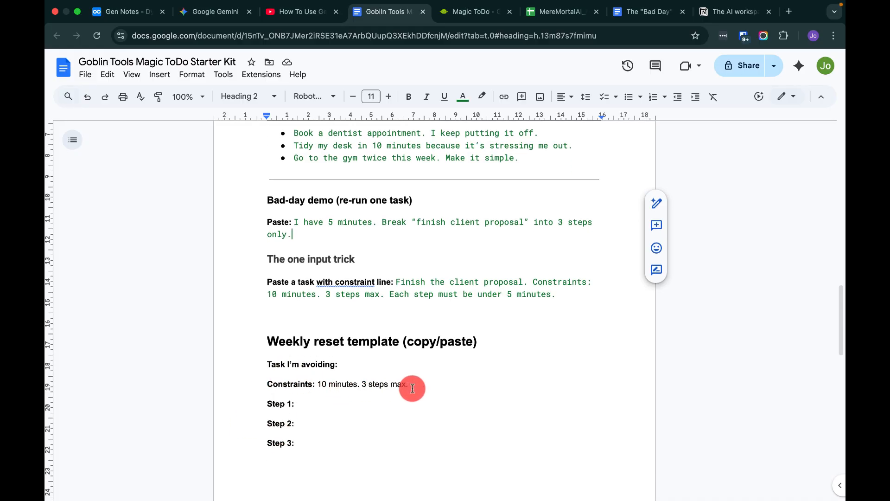
drag(412, 388, 316, 385)
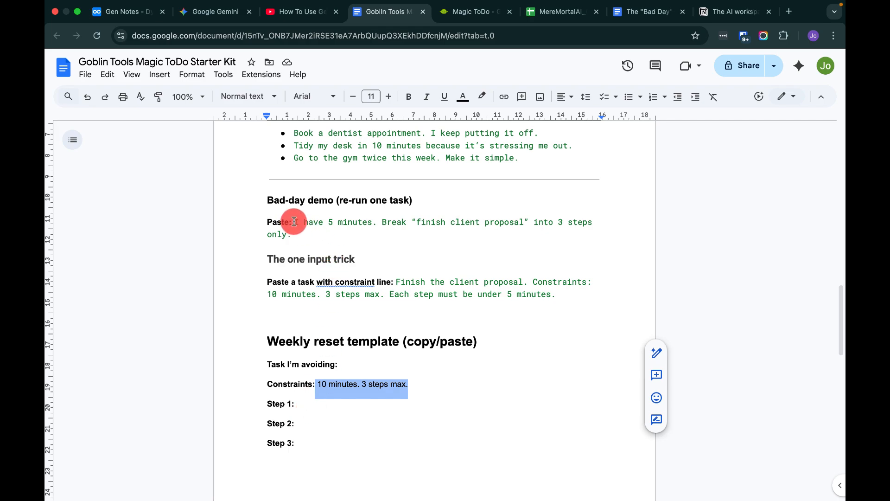
Paste the bad-day demo prompt into the new item field and add it to the list.
click(457, 14)
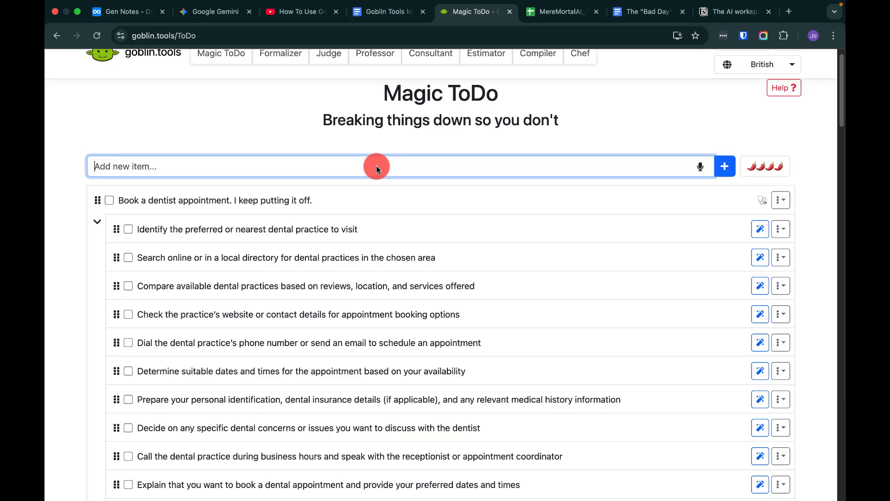
right_click(377, 166)
click(411, 268)
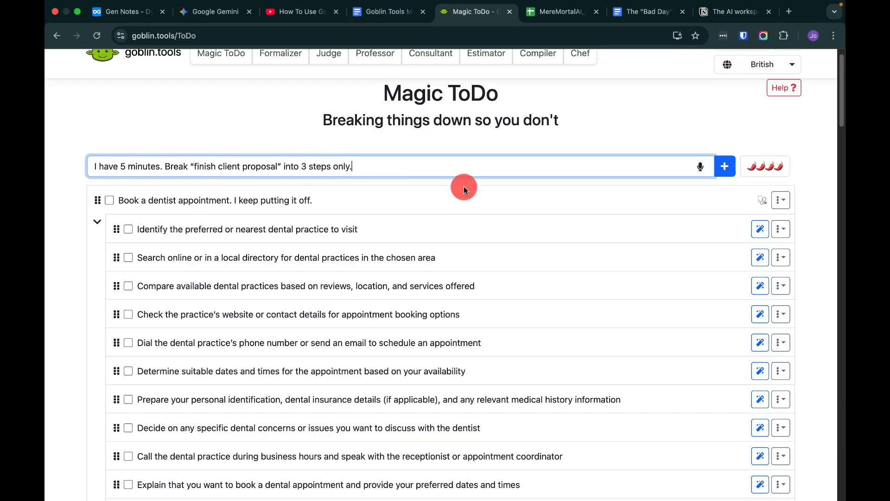
click(721, 165)
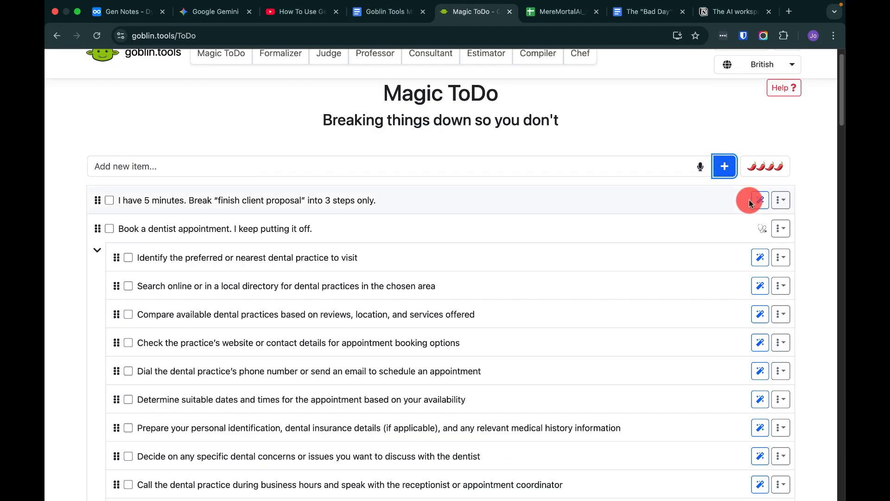
Break down the bad-day demo task into subtasks with its magic button.
click(759, 204)
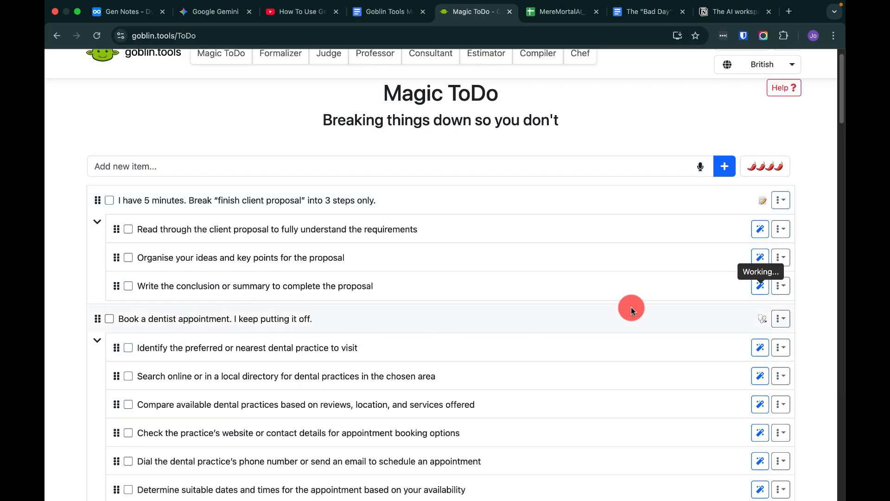
click(780, 257)
click(779, 287)
Select and copy the constraint-line task "Finish the client proposal. Constraints: 10 minutes. 3 steps max. Each step must be under 5 minutes." from the document.
click(396, 17)
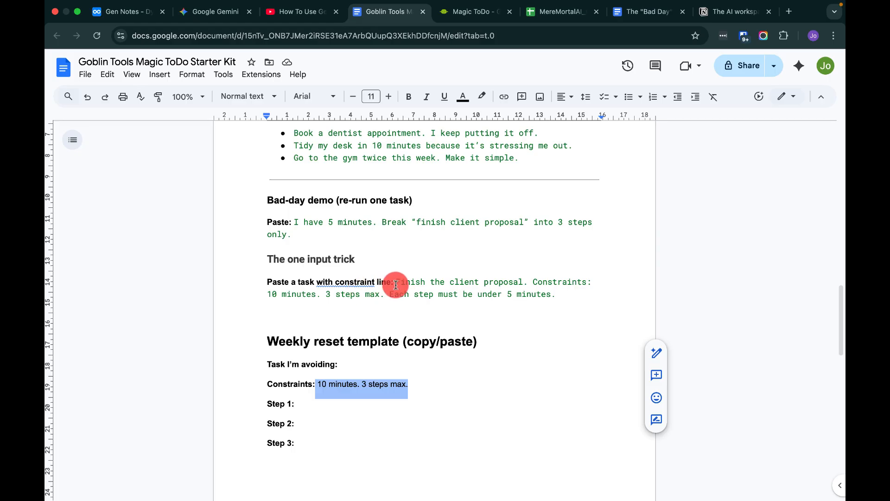
drag(396, 283, 478, 295)
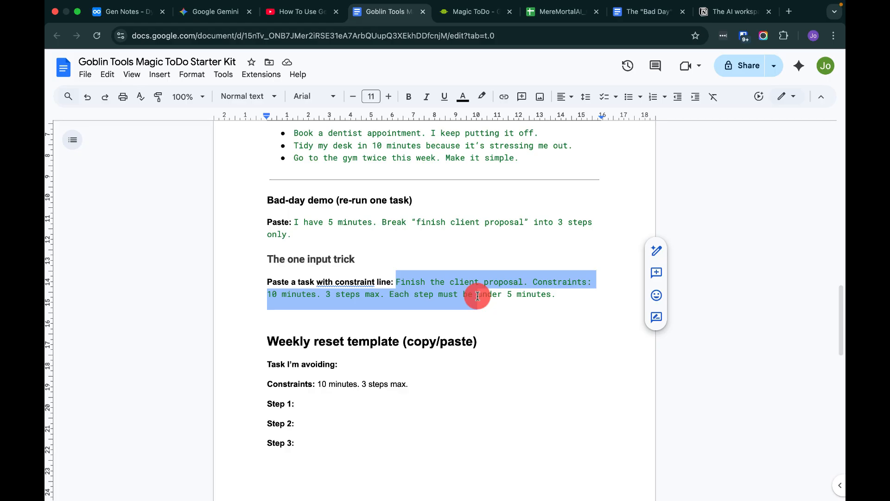
drag(478, 296, 556, 299)
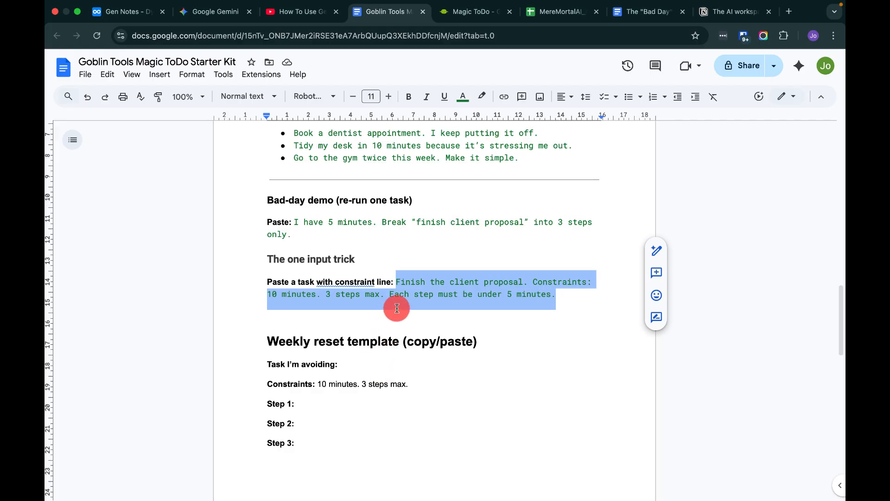
right_click(419, 281)
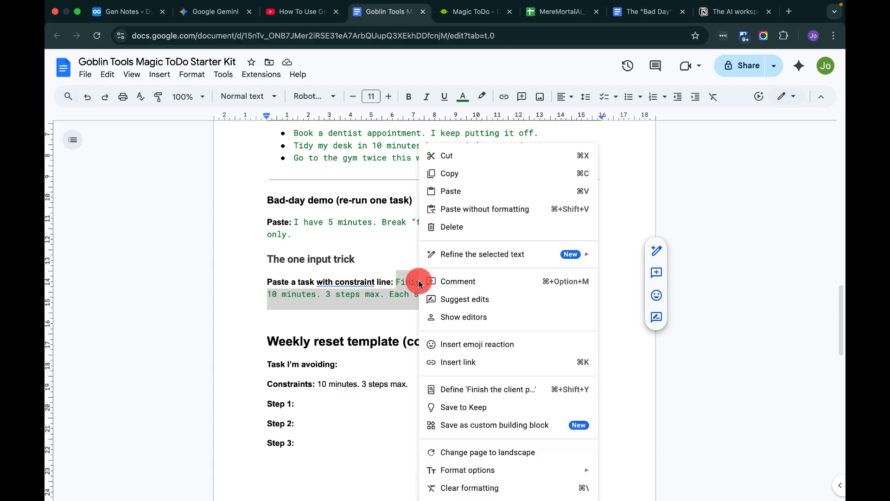
click(455, 175)
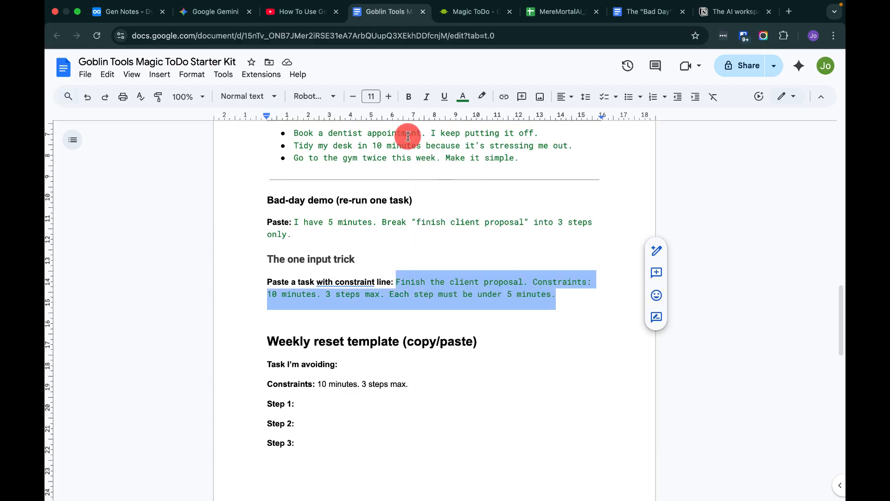
Paste the constraint-line task into the Magic ToDo new item field and add it to the list.
click(445, 12)
right_click(285, 166)
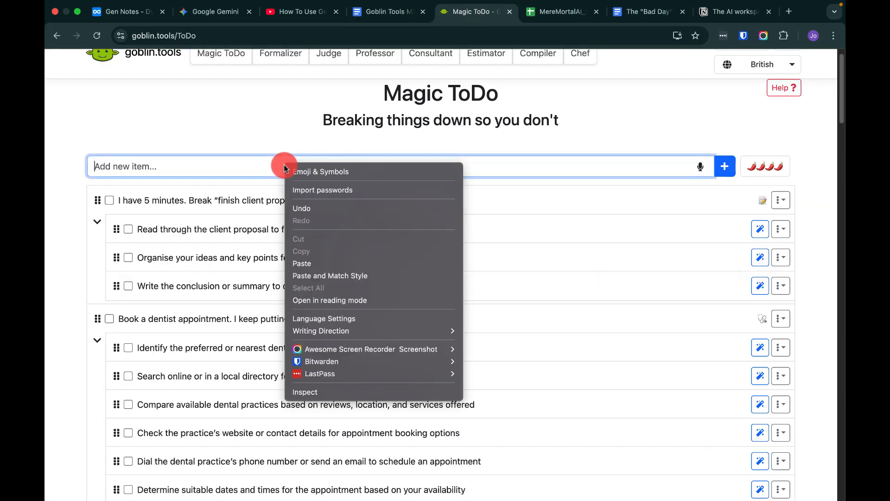
click(303, 263)
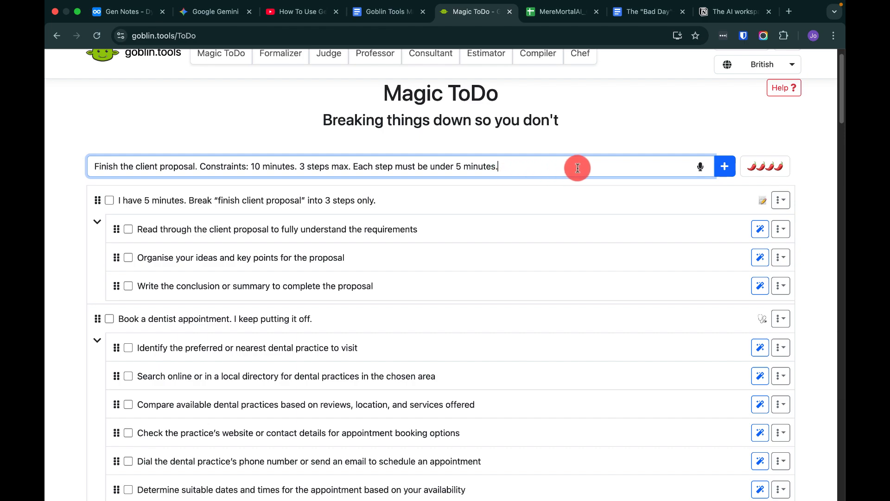
click(724, 172)
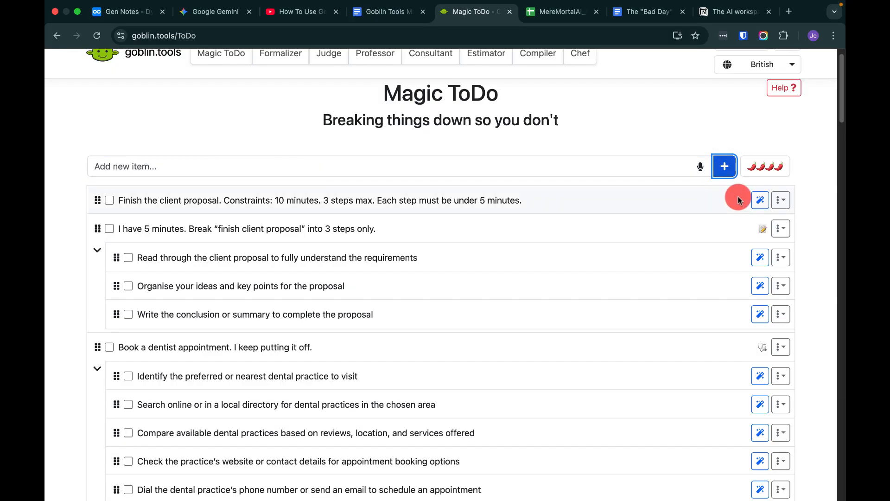
Break down the constraint-line task into subtasks with its magic button.
click(758, 202)
click(759, 201)
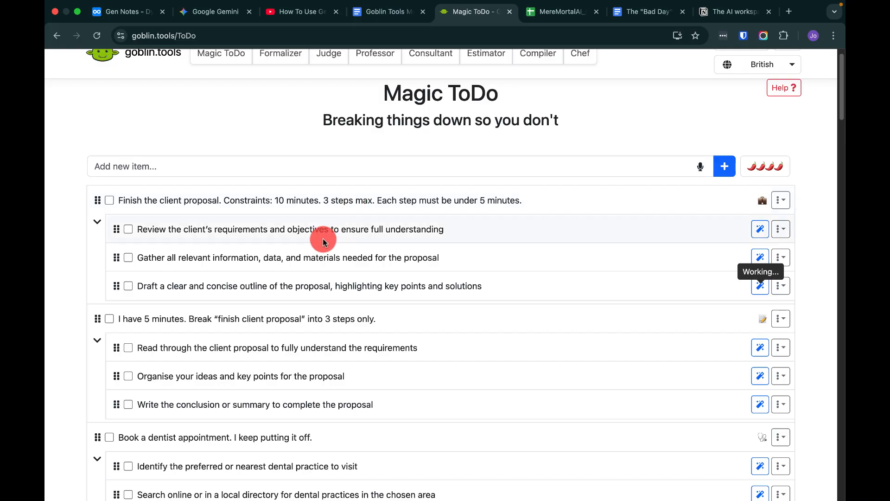
scroll(457, 158, up, 1)
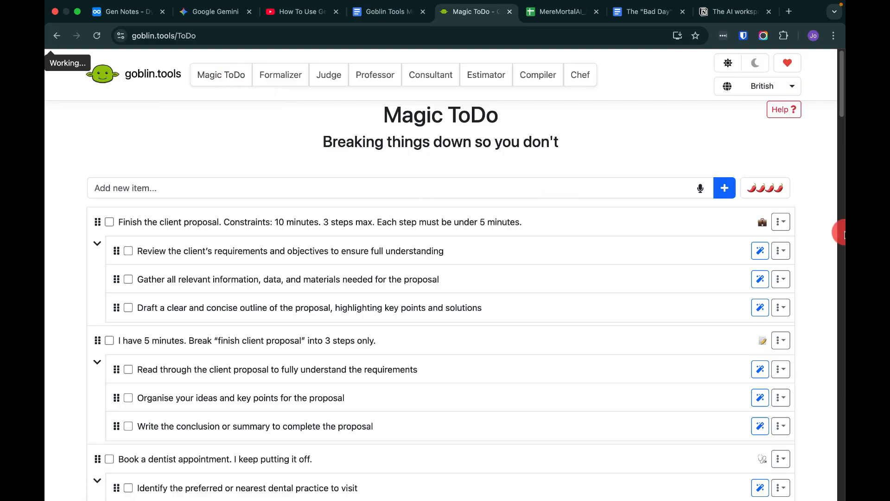
Request a time estimate for the constraint task's first subtask about reviewing the client's requirements.
click(780, 250)
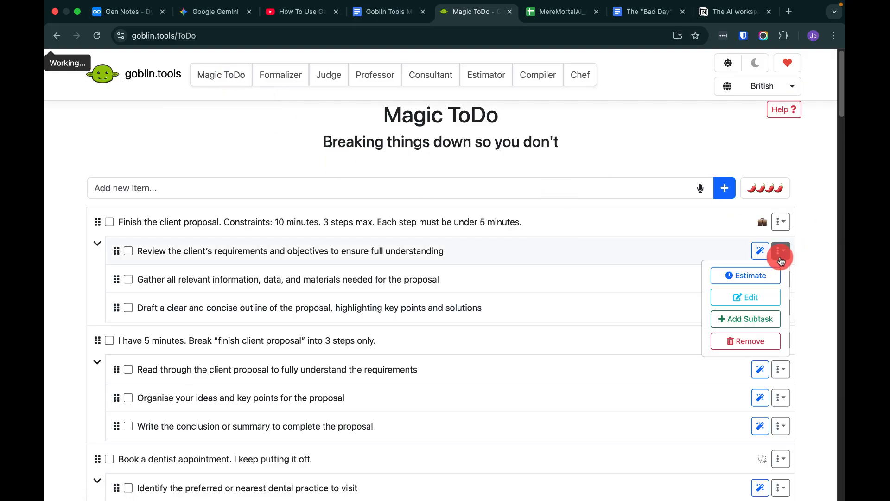
click(752, 281)
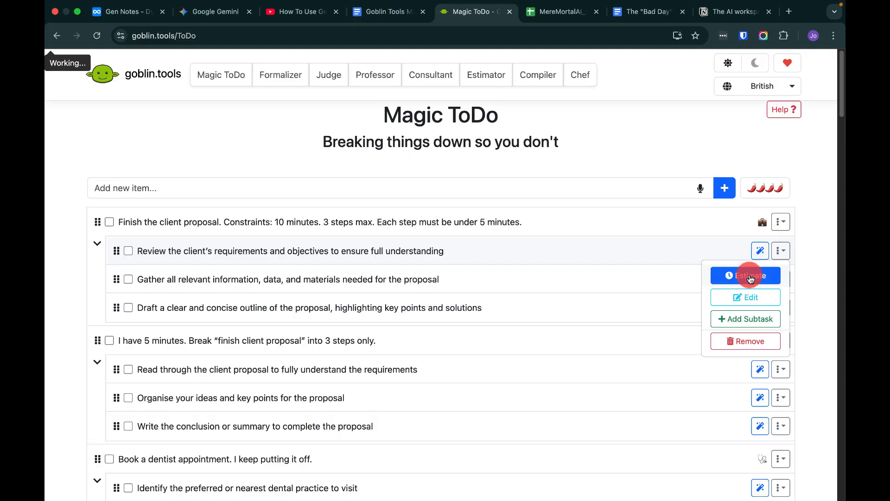
Browse the Estimator and Compiler tool pages and return to Magic ToDo.
click(482, 79)
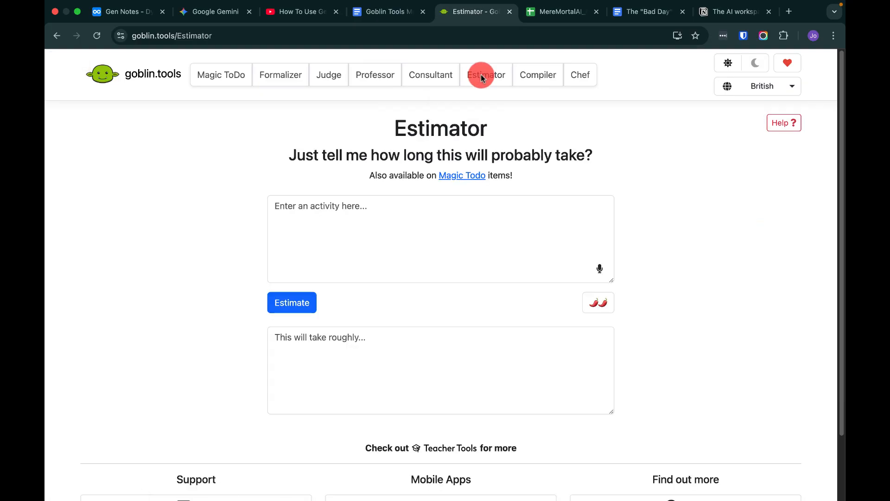
click(545, 75)
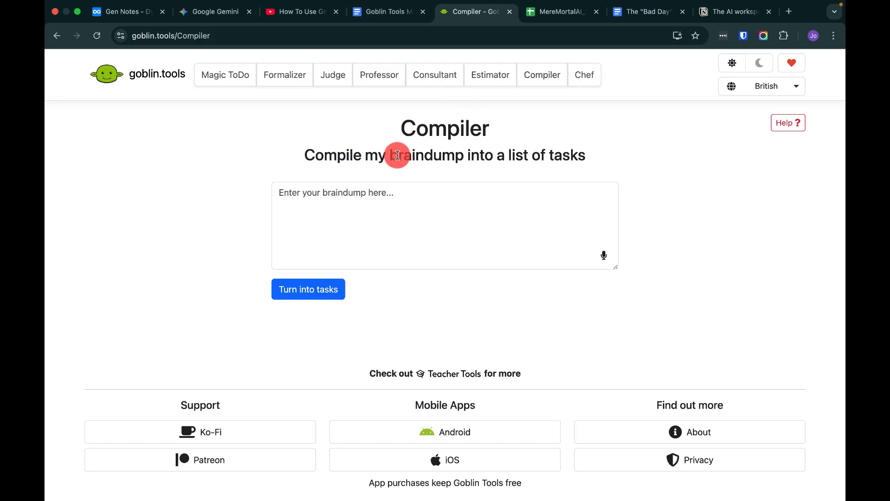
click(498, 85)
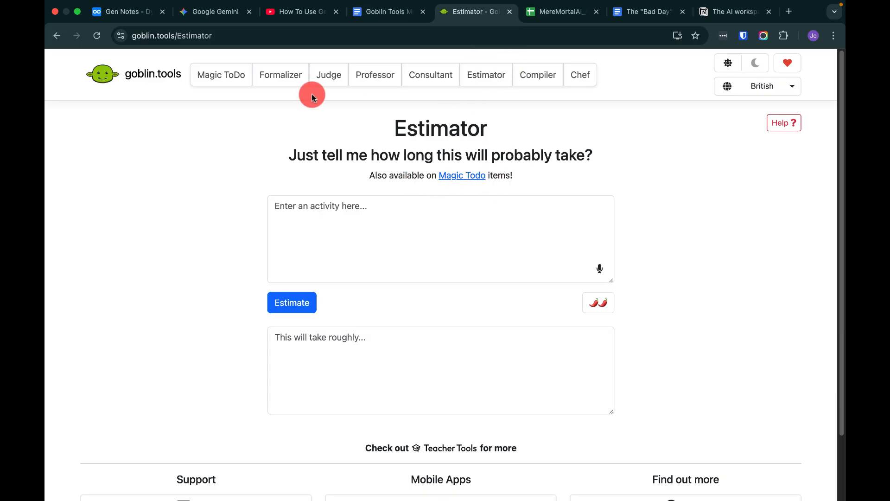
click(225, 74)
Request the time estimate for the review-requirements subtask once more.
click(787, 255)
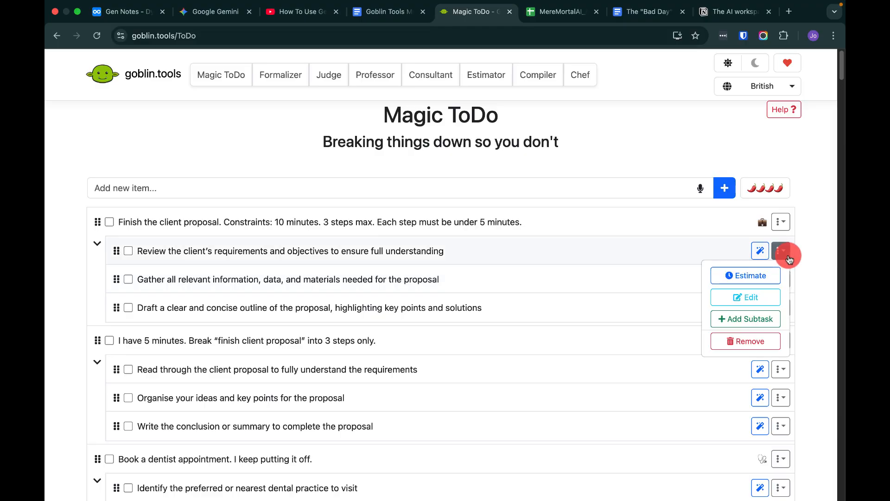
click(765, 277)
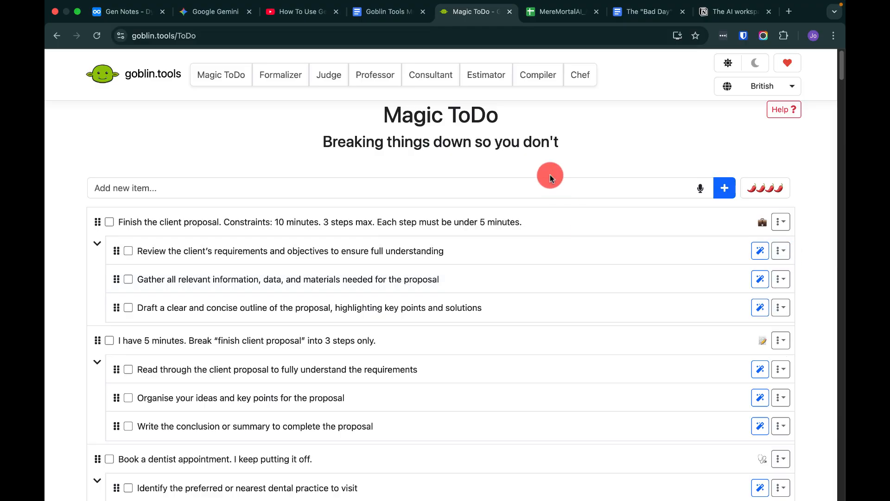
Look over the Compiler braindump box and the Estimator page before returning to Magic ToDo.
click(543, 85)
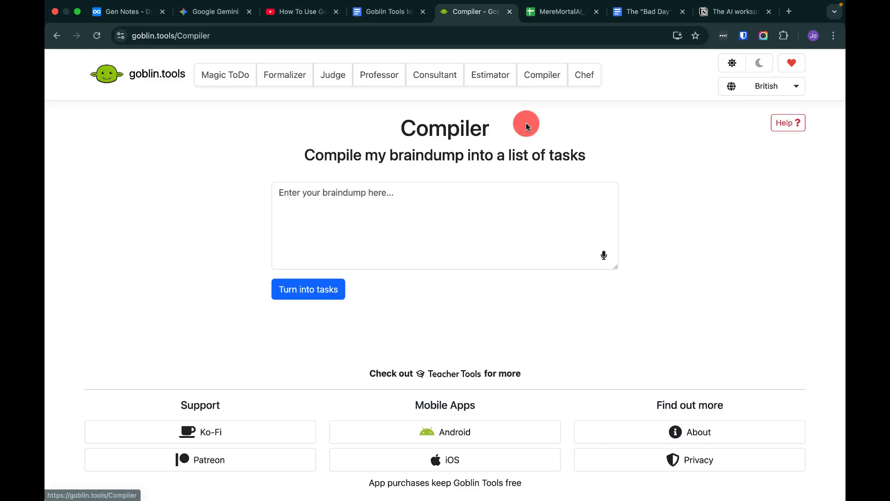
click(412, 217)
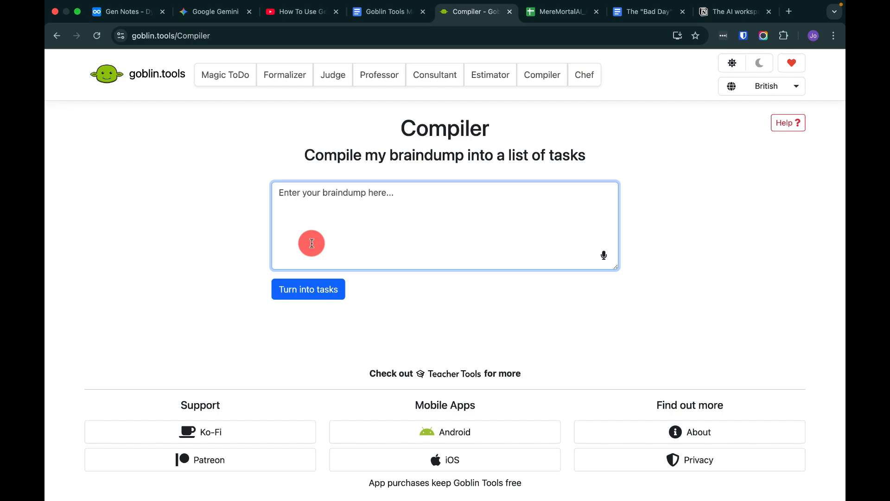
click(224, 76)
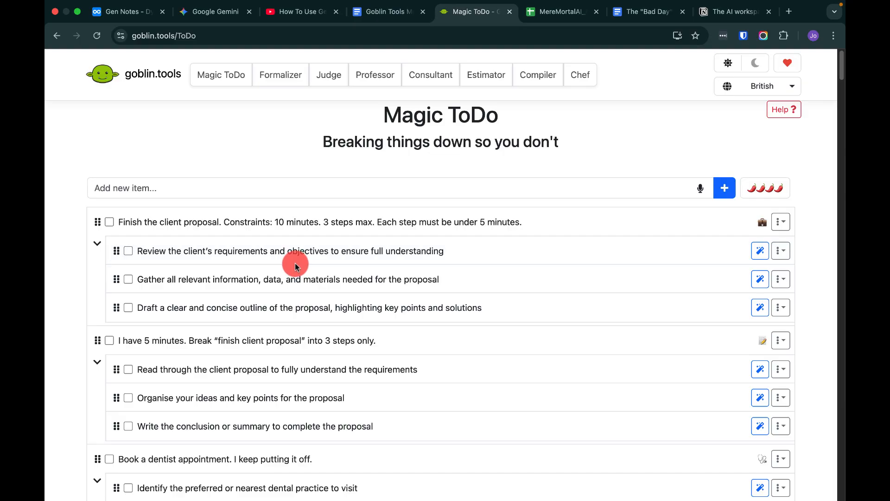
click(494, 78)
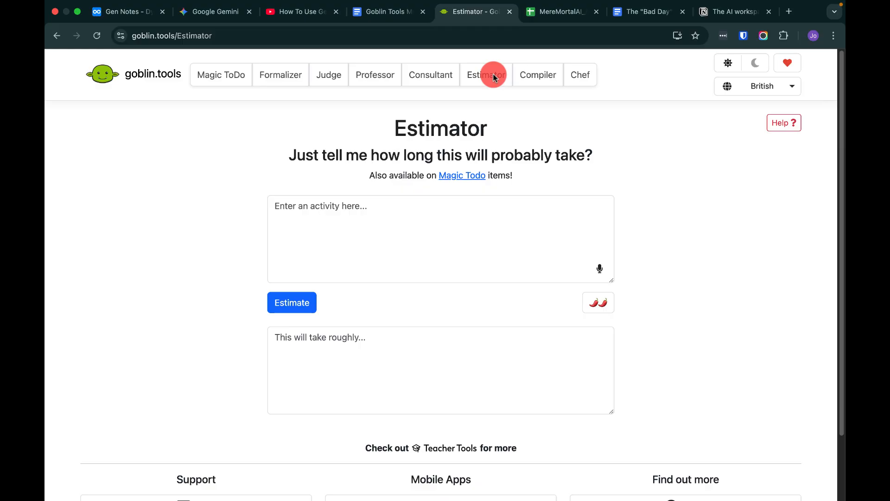
click(534, 78)
click(491, 86)
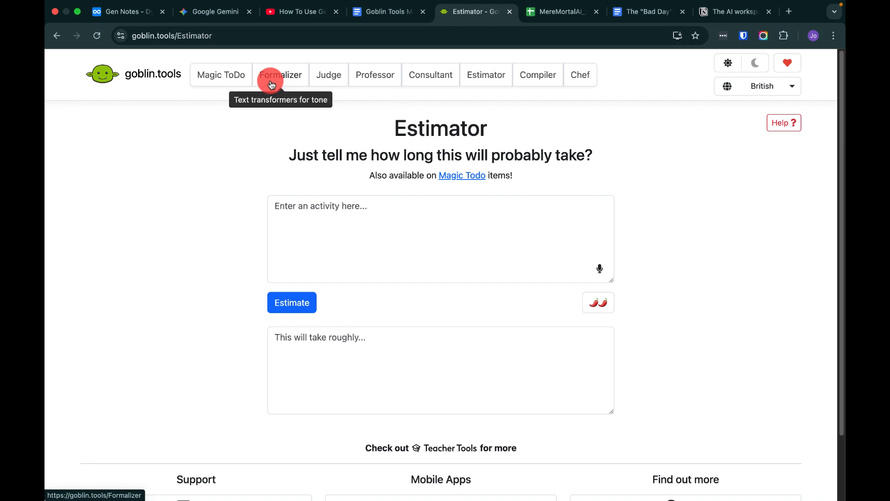
click(233, 85)
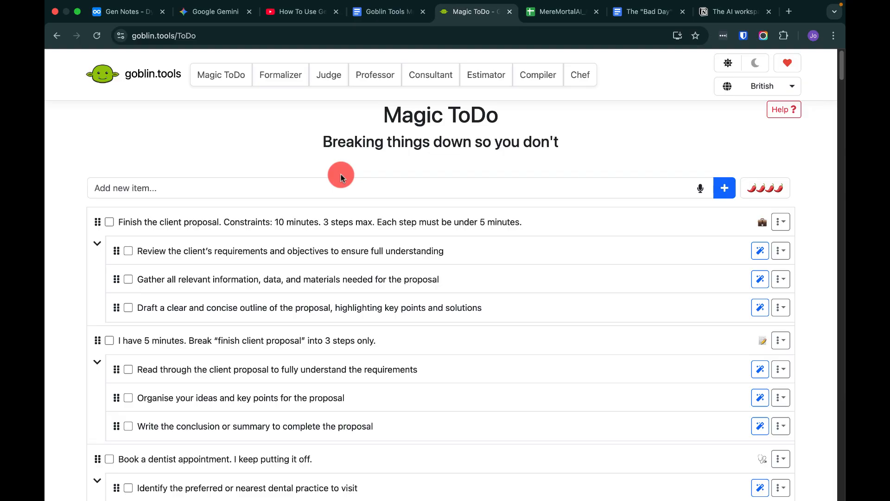
Review the task categories in the starter kit document and return to the Magic ToDo list.
click(385, 25)
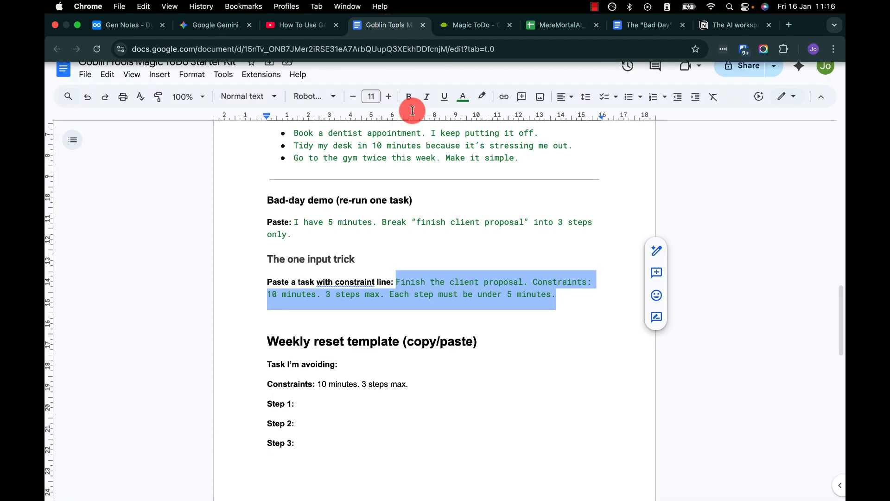
scroll(429, 232, up, 10)
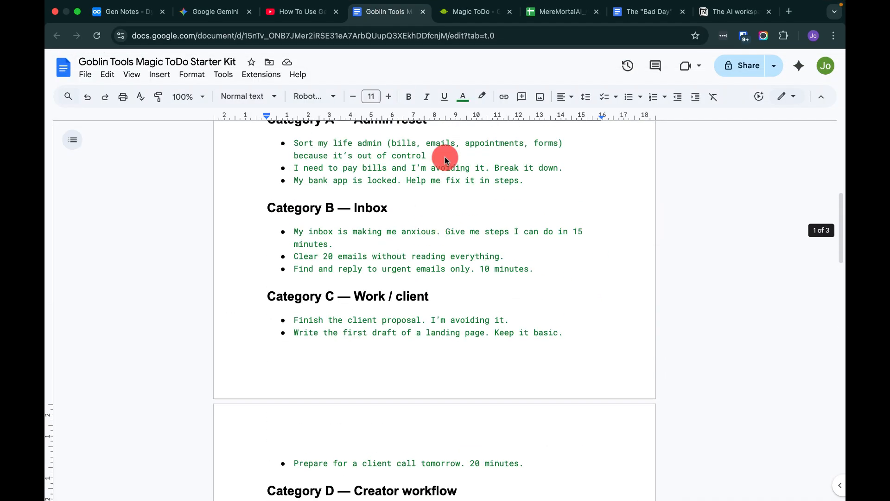
click(476, 18)
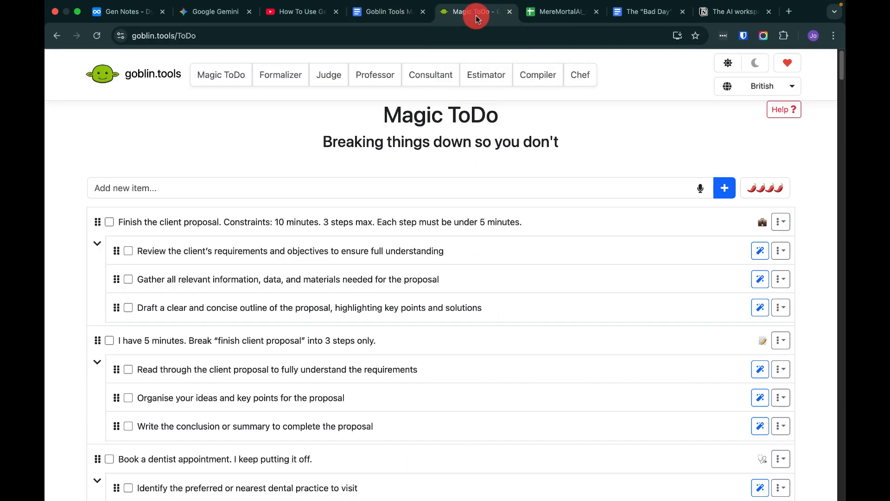